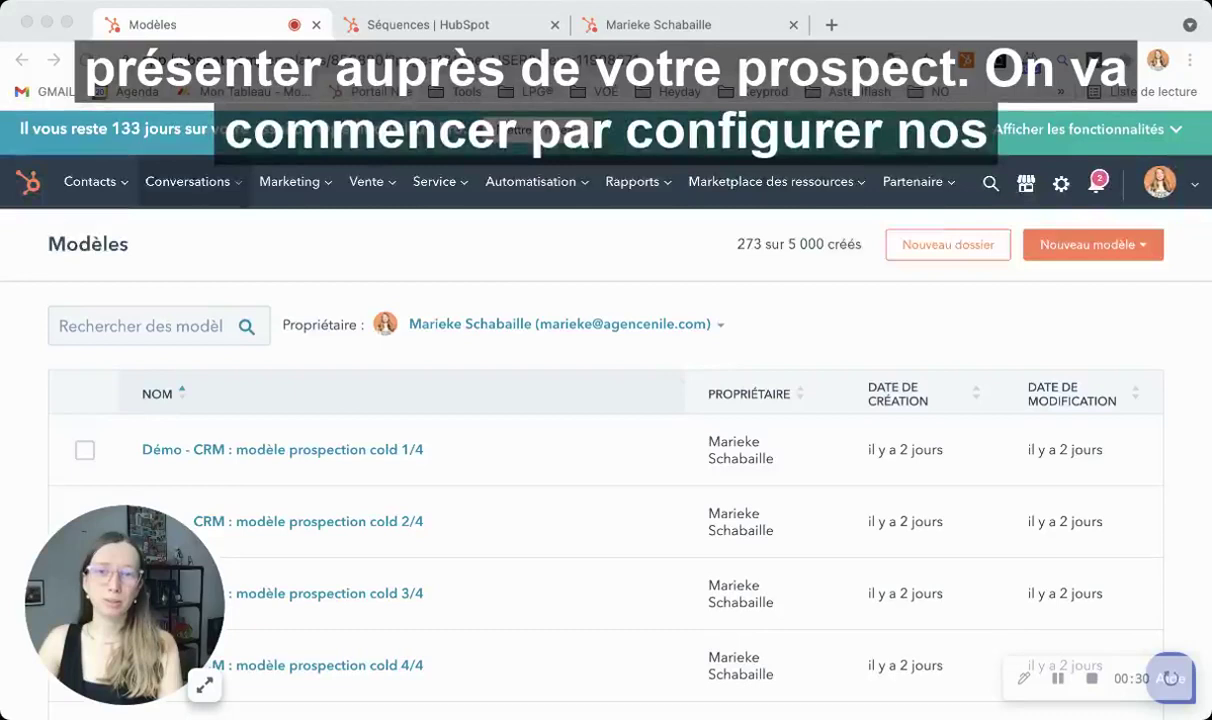
click(697, 286)
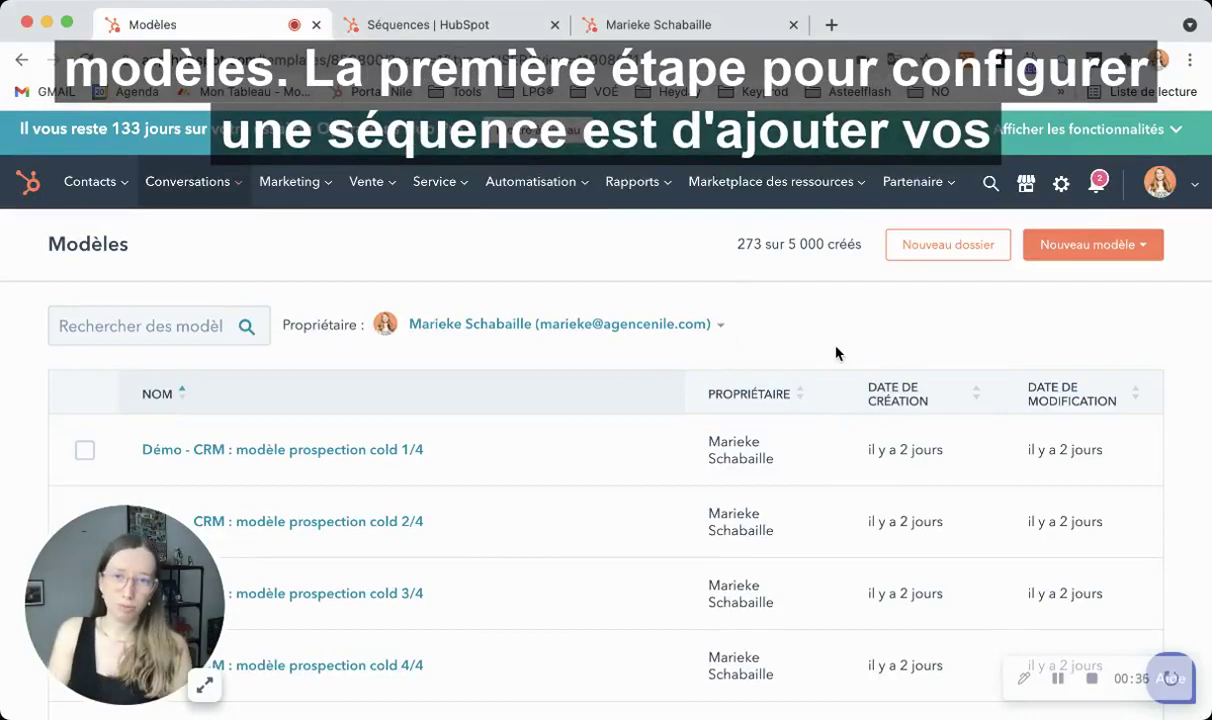
click(180, 183)
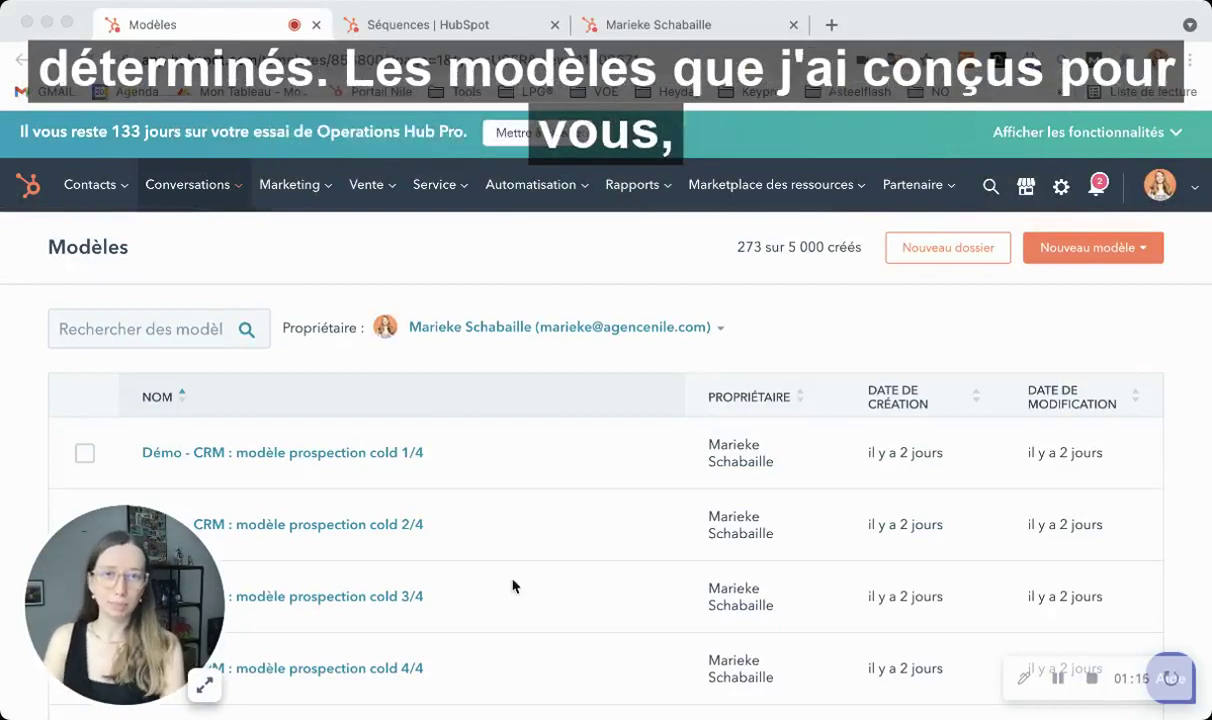
click(570, 256)
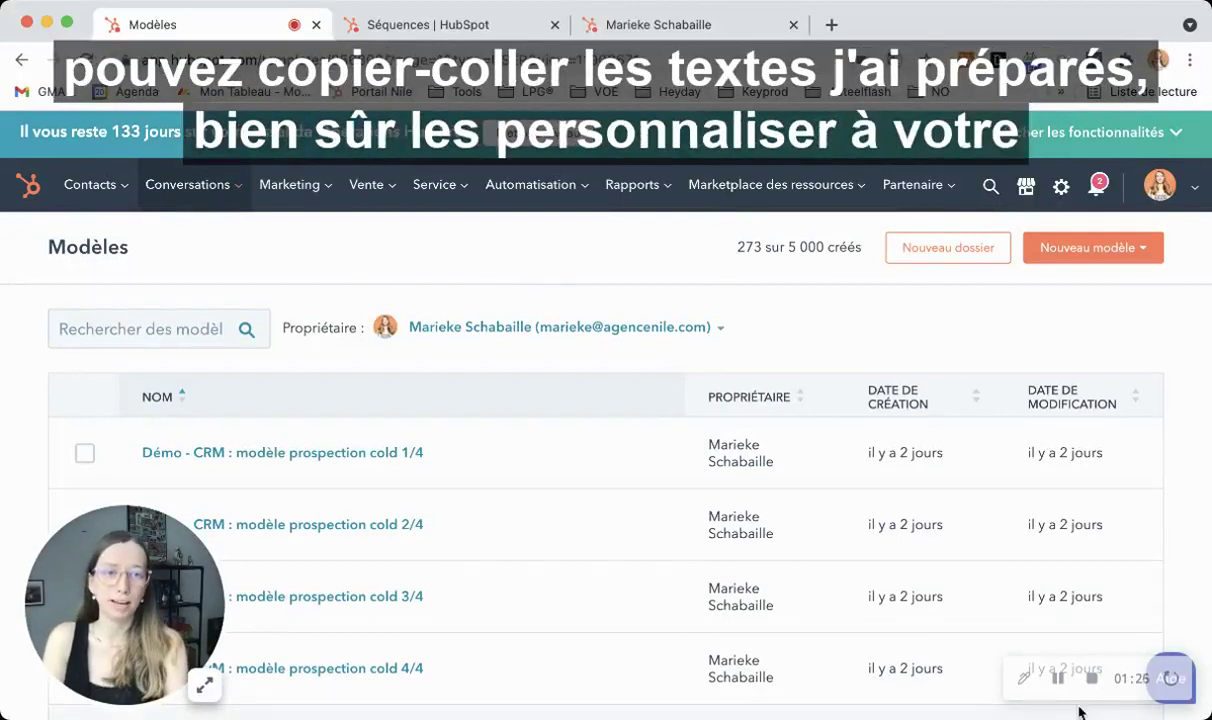
Step: Open the template "Démo - CRM : modèle prospection cold 1/4", review its full text and personalization variables, and close it
scroll(1056, 688, down, 3)
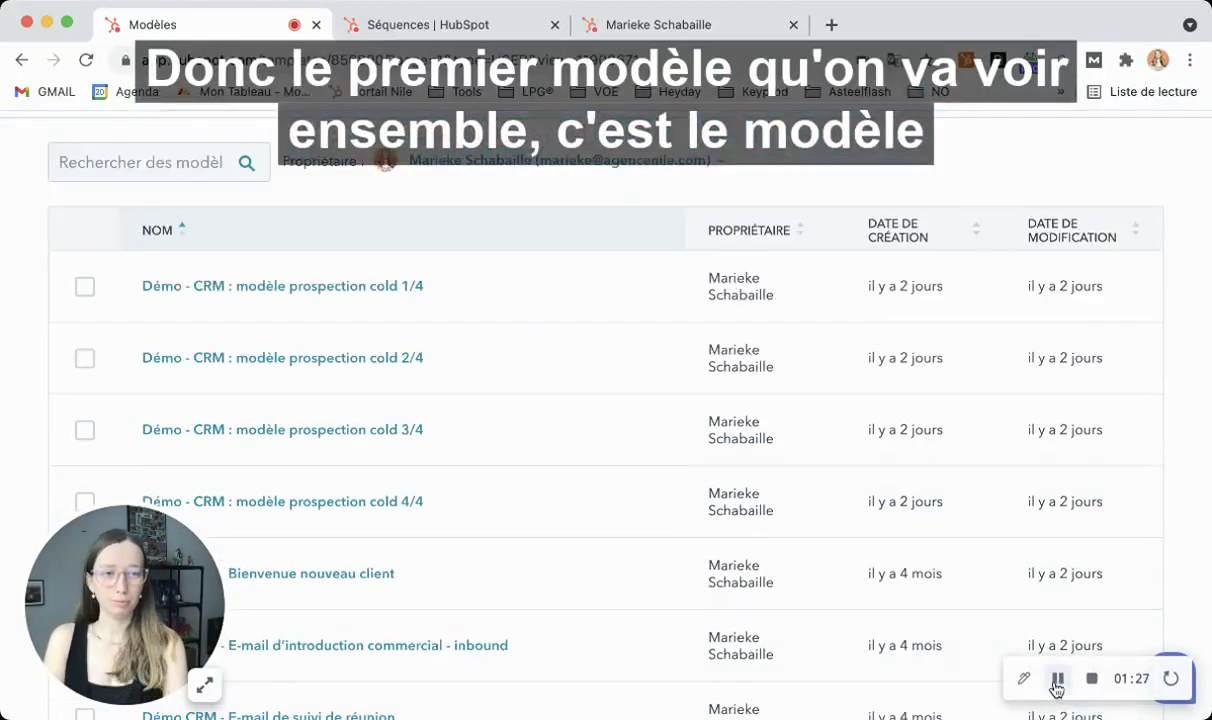
click(327, 289)
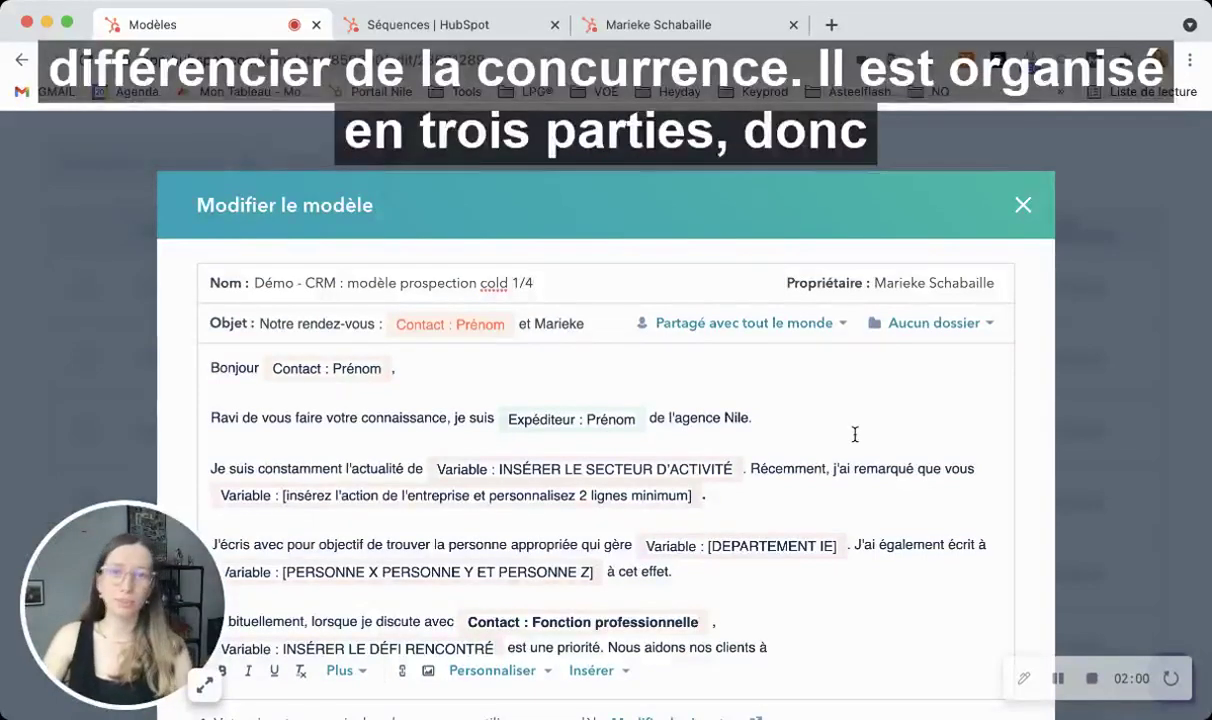
scroll(855, 434, down, 3)
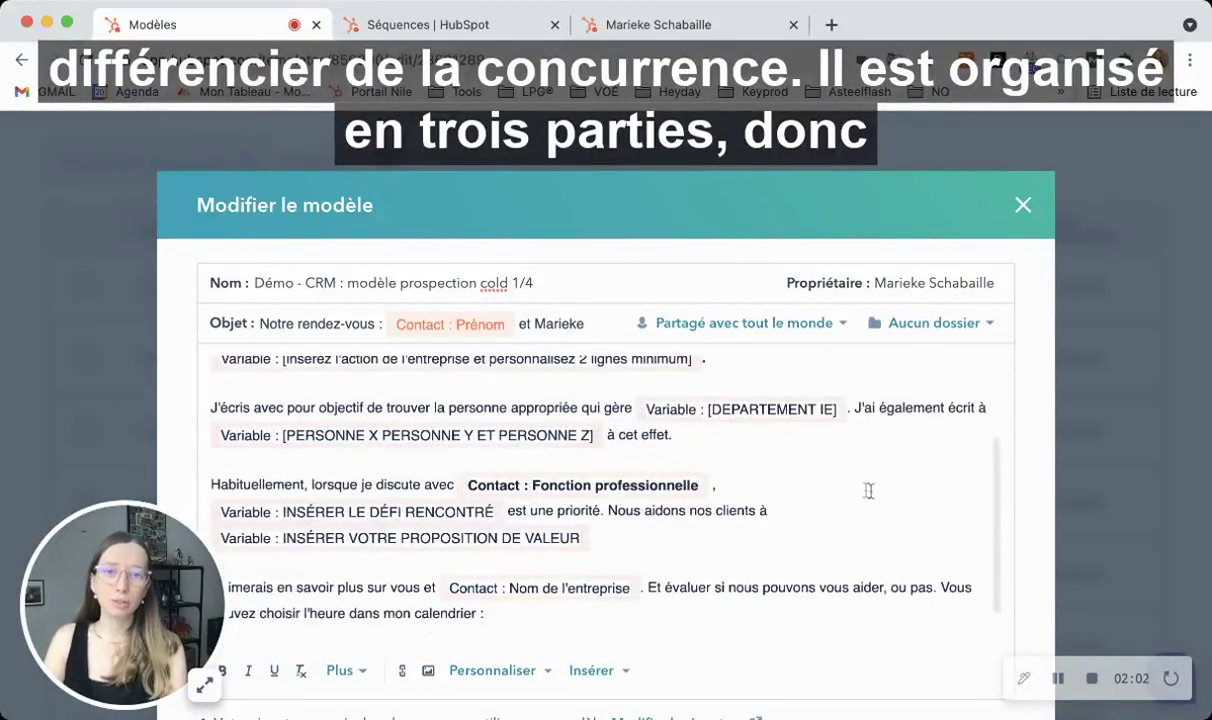
scroll(874, 503, up, 3)
scroll(874, 503, up, 1)
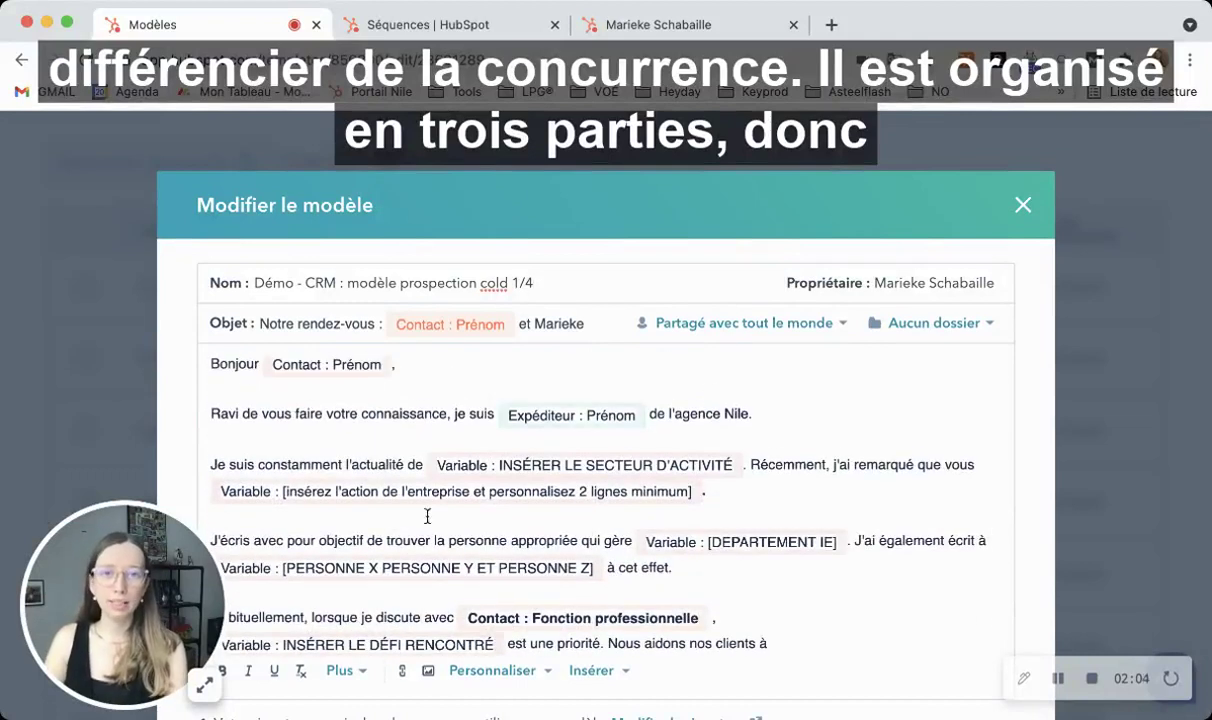
scroll(820, 503, down, 3)
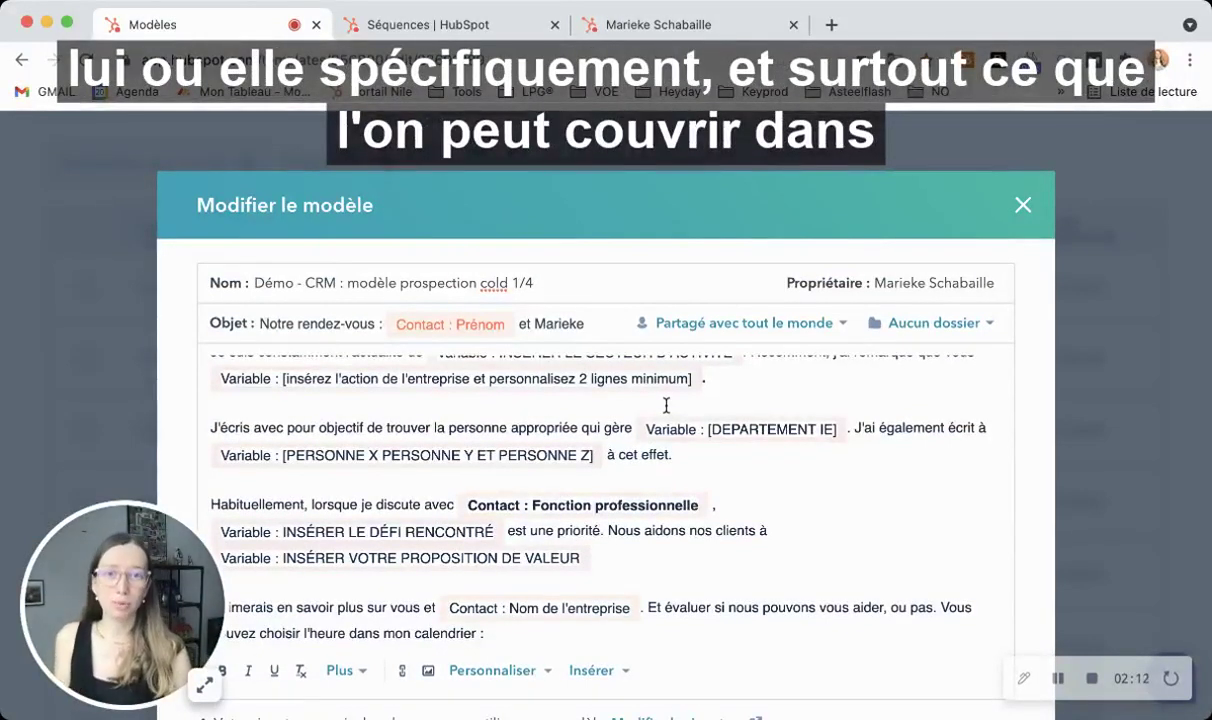
scroll(666, 405, down, 1)
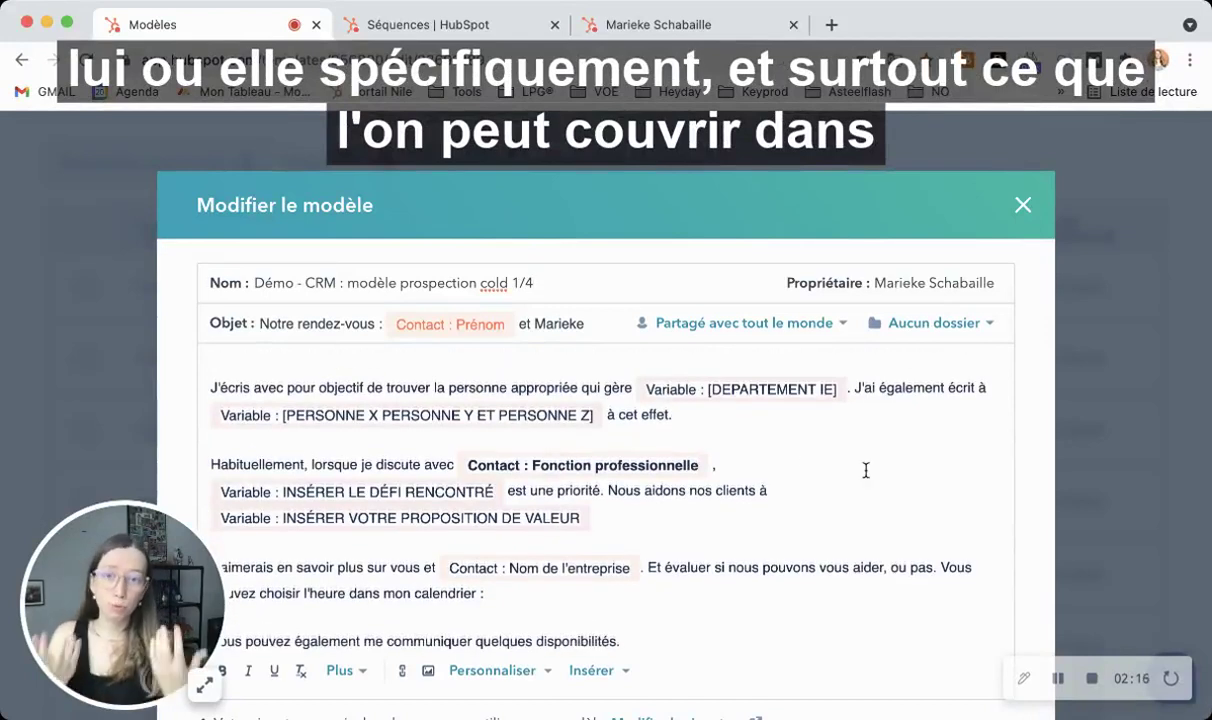
scroll(866, 470, down, 1)
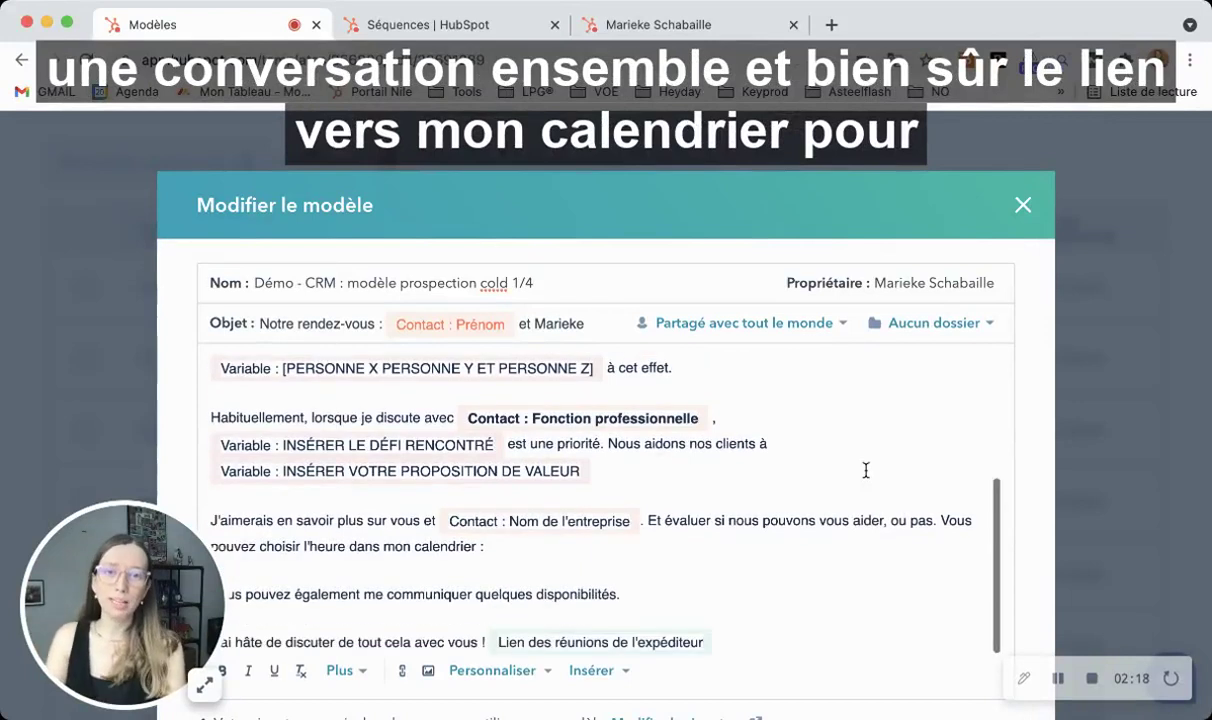
scroll(866, 470, down, 3)
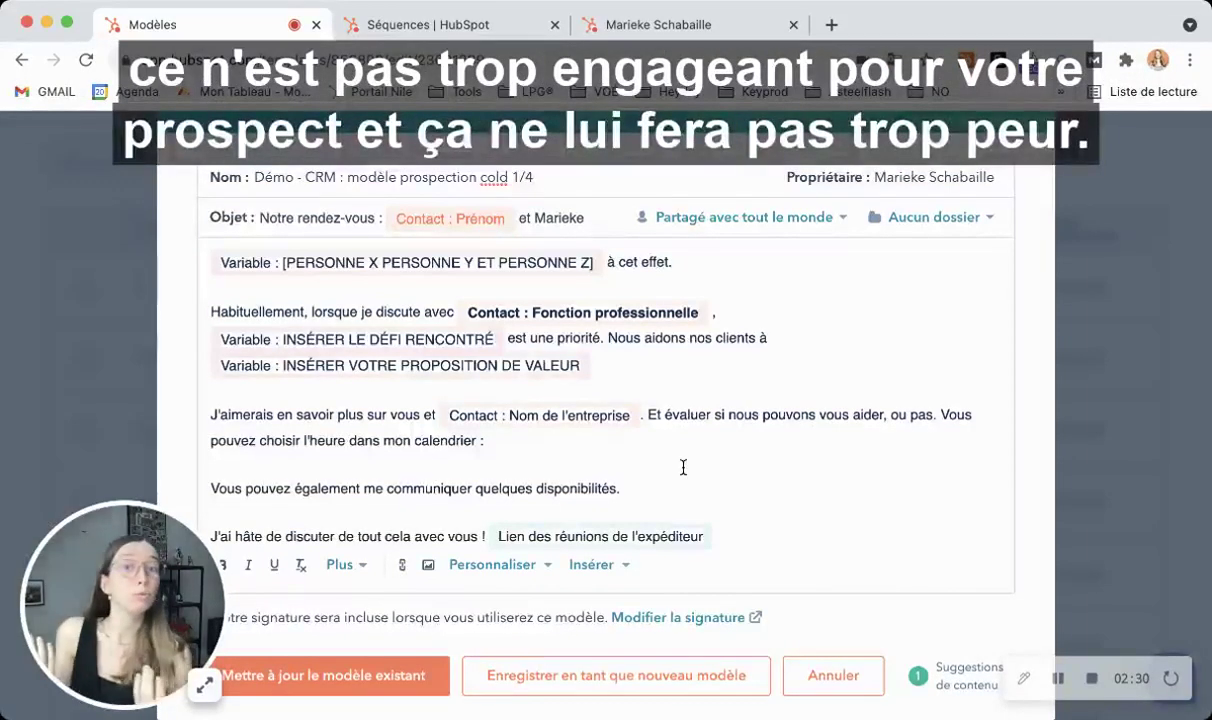
scroll(1001, 184, up, 2)
click(1025, 178)
Step: Open the template "Démo - CRM : modèle prospection cold 2/4", read through the follow-up e-mail, and close it
click(338, 332)
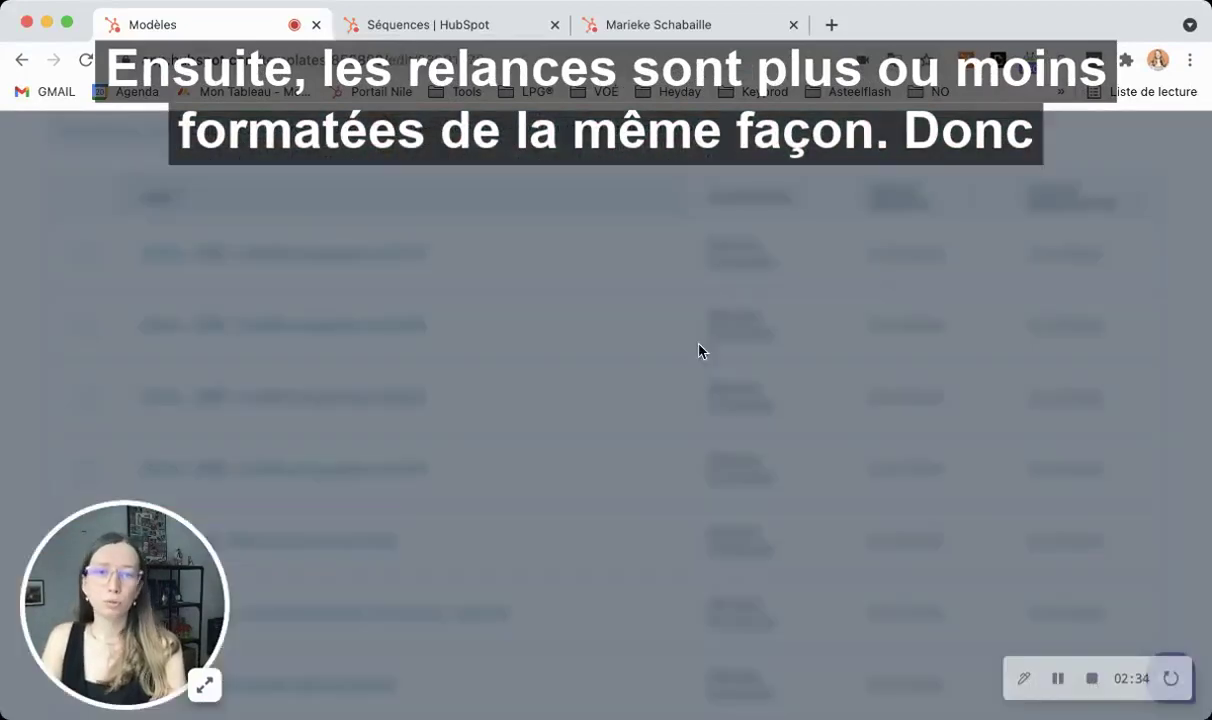
scroll(885, 473, down, 2)
scroll(885, 473, up, 2)
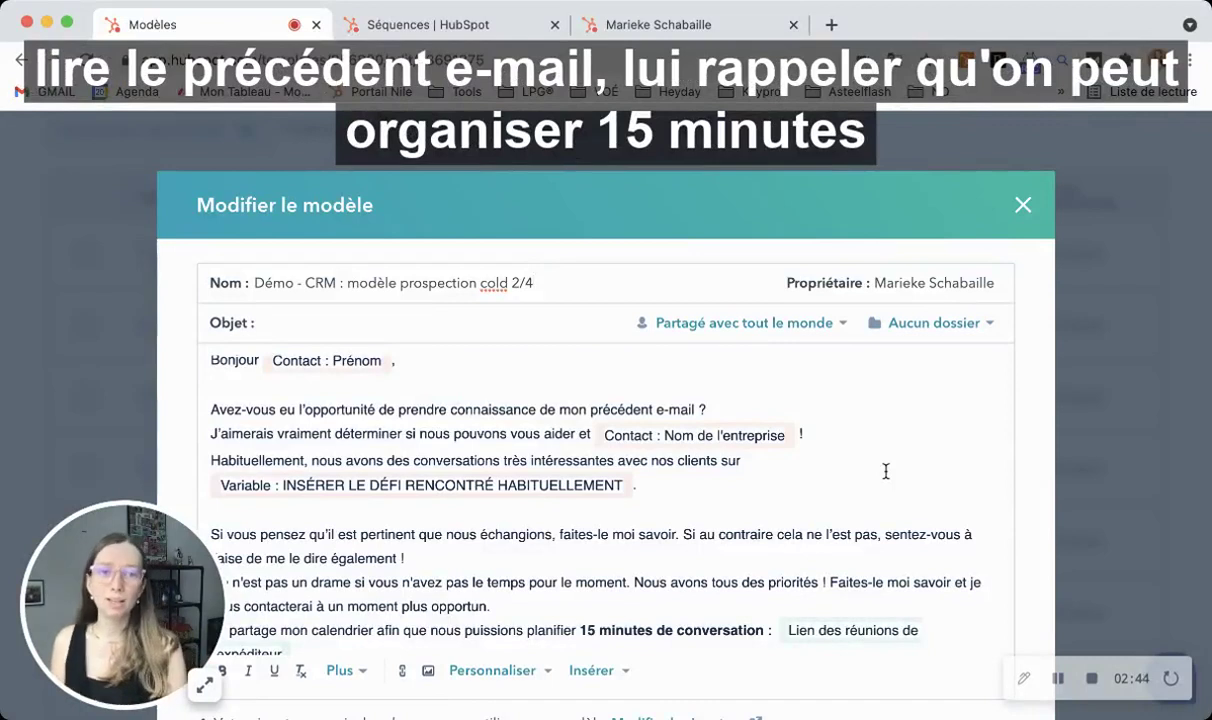
scroll(885, 471, down, 2)
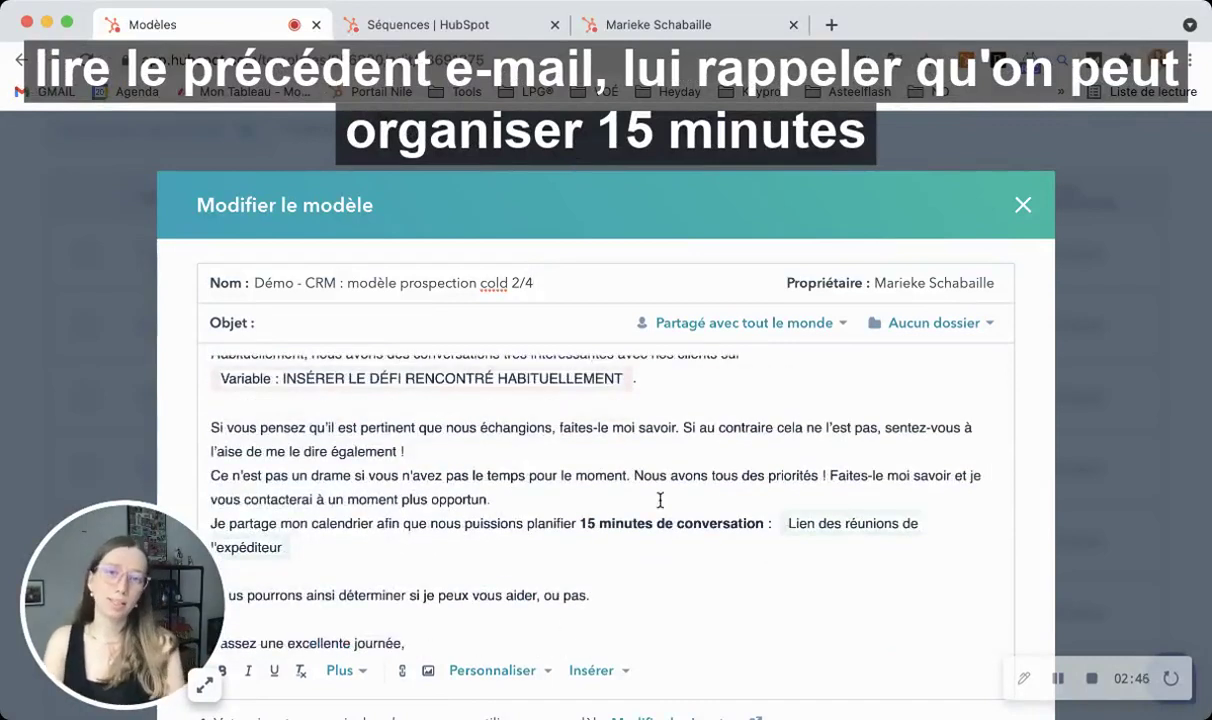
scroll(905, 297, up, 2)
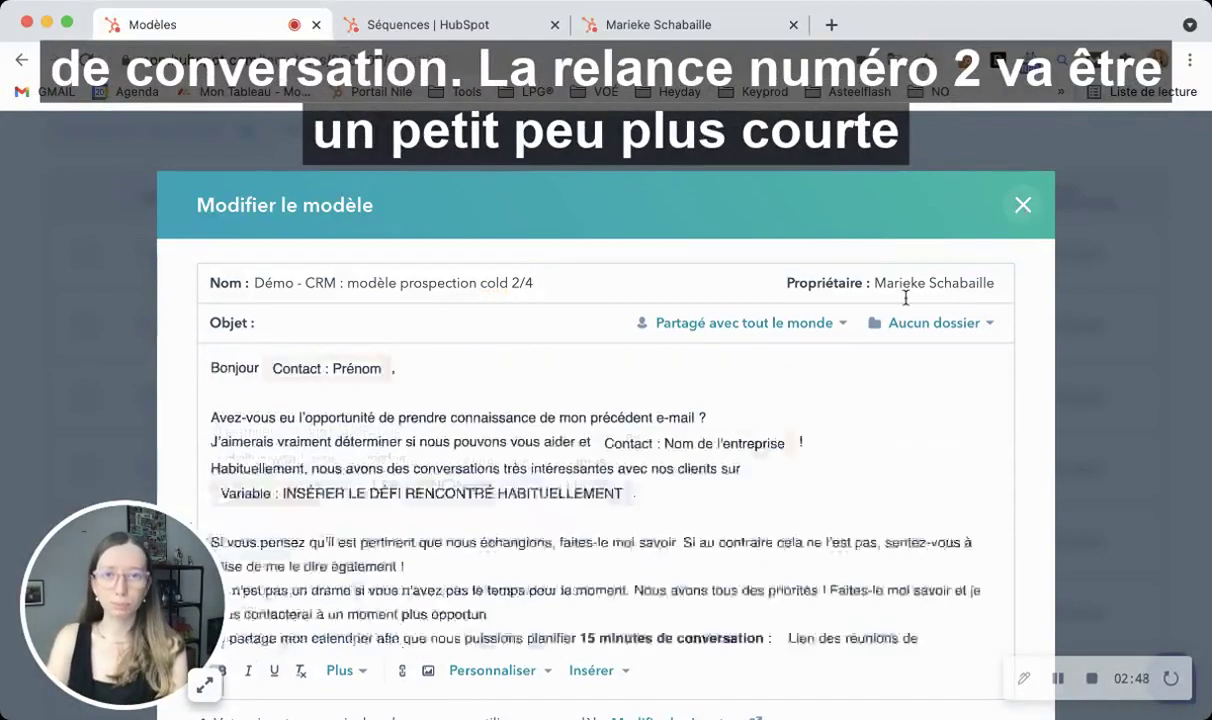
key(Escape)
Step: Review the remaining follow-up templates, "Démo - CRM : modèle prospection cold 3/4" and "4/4", closing each without changes
click(364, 394)
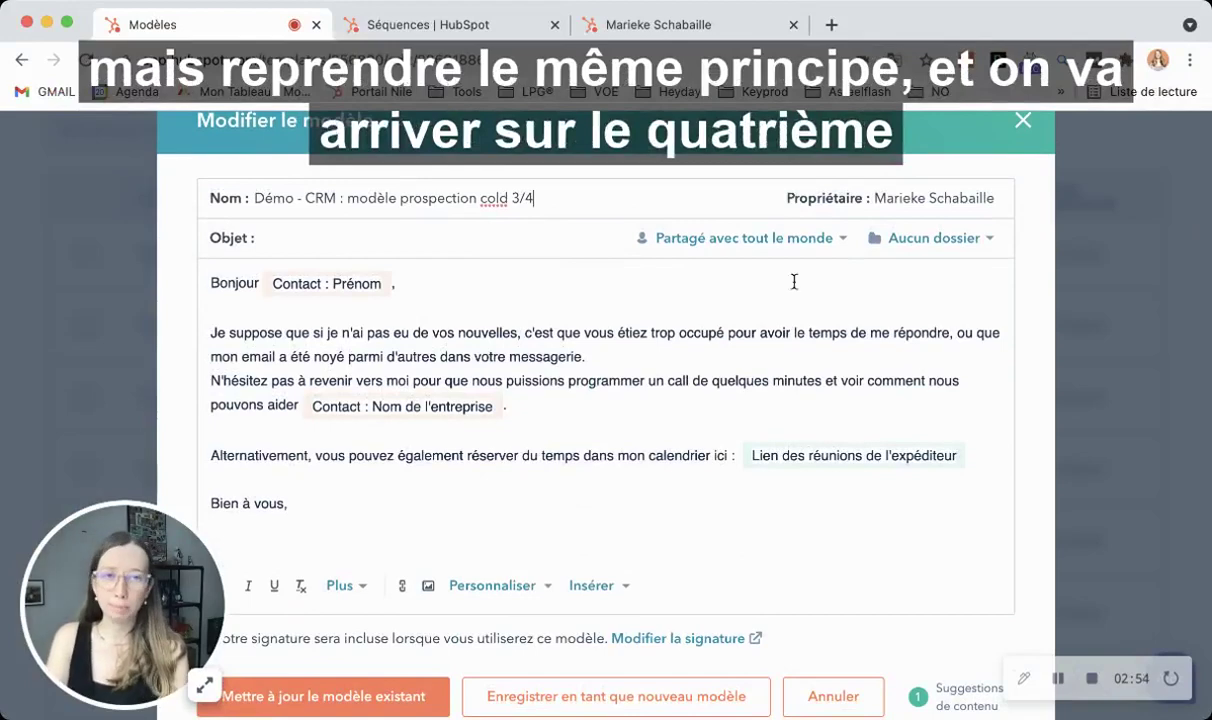
click(1022, 121)
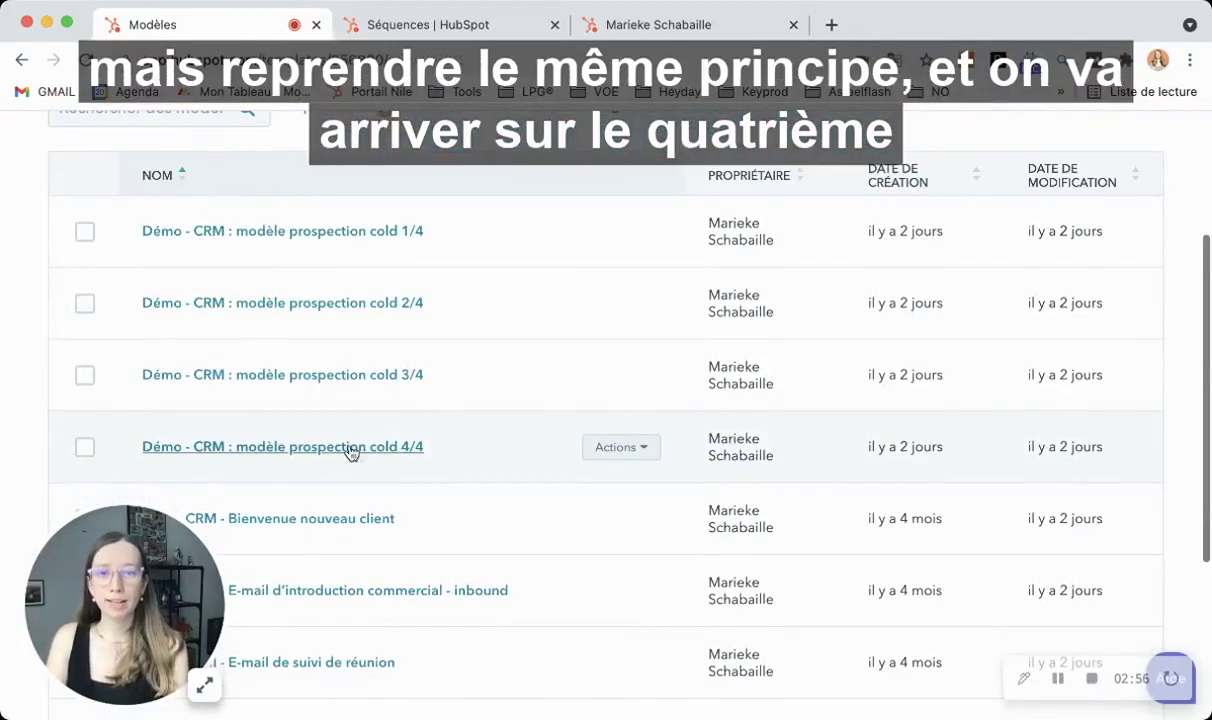
click(357, 450)
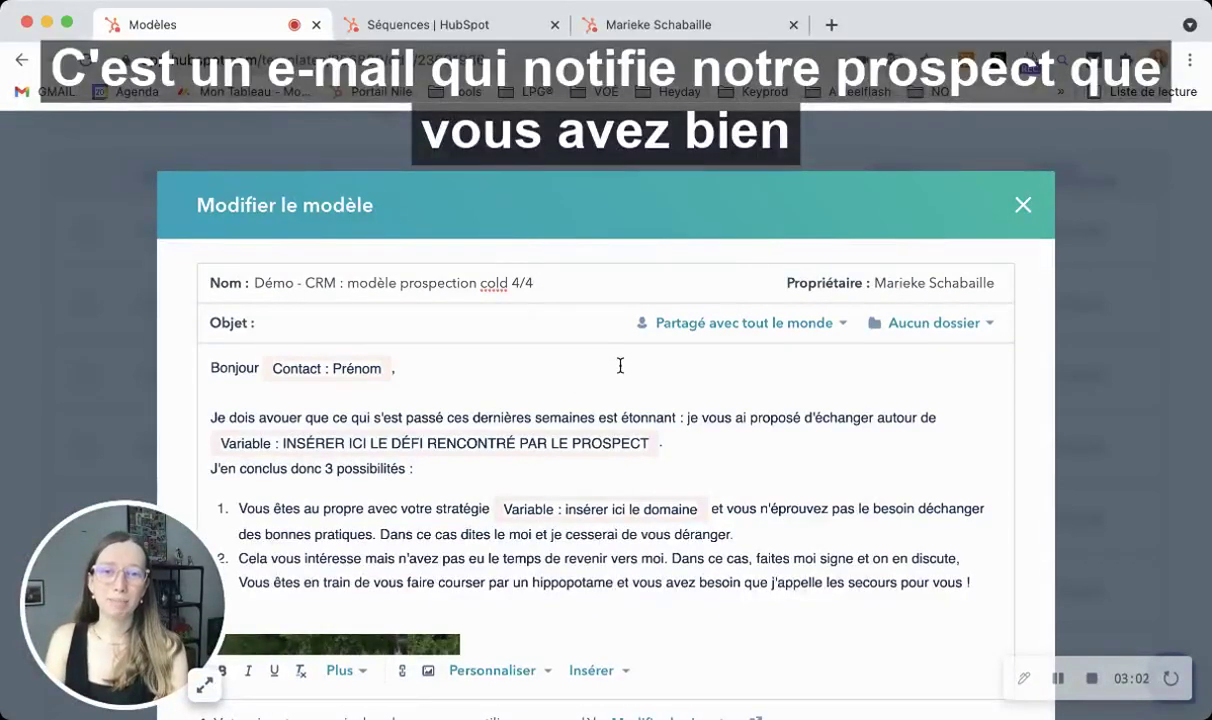
scroll(728, 533, down, 2)
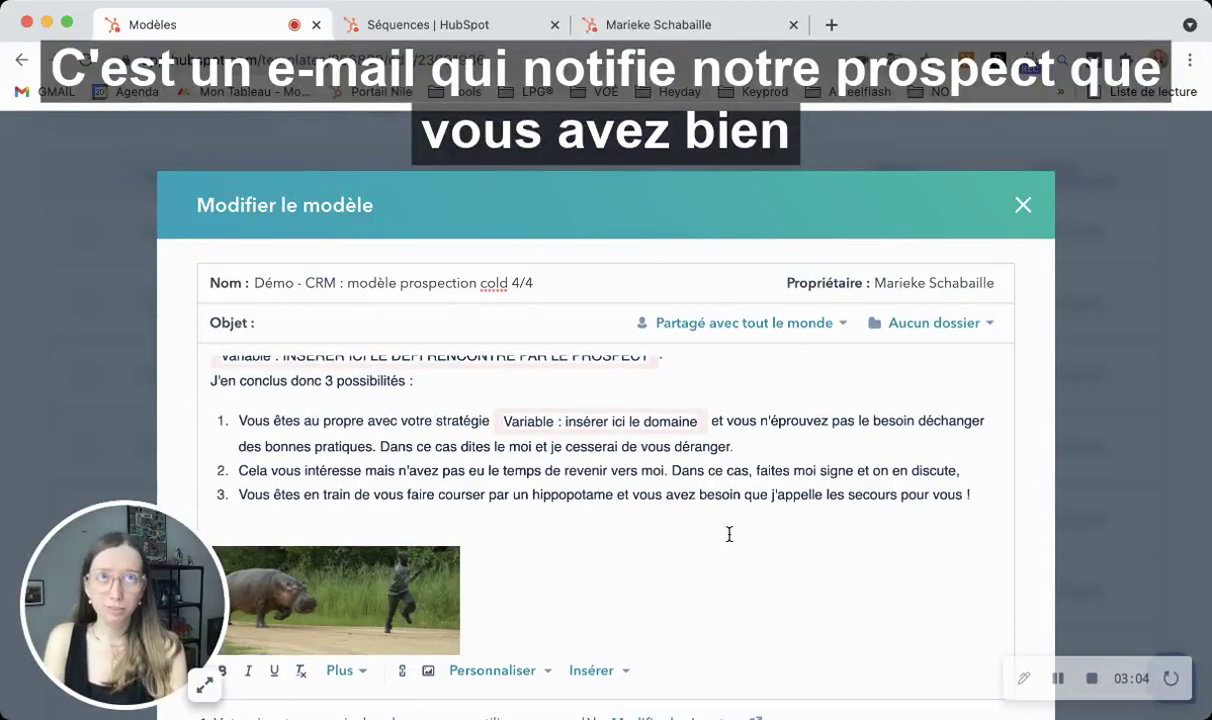
scroll(713, 538, up, 2)
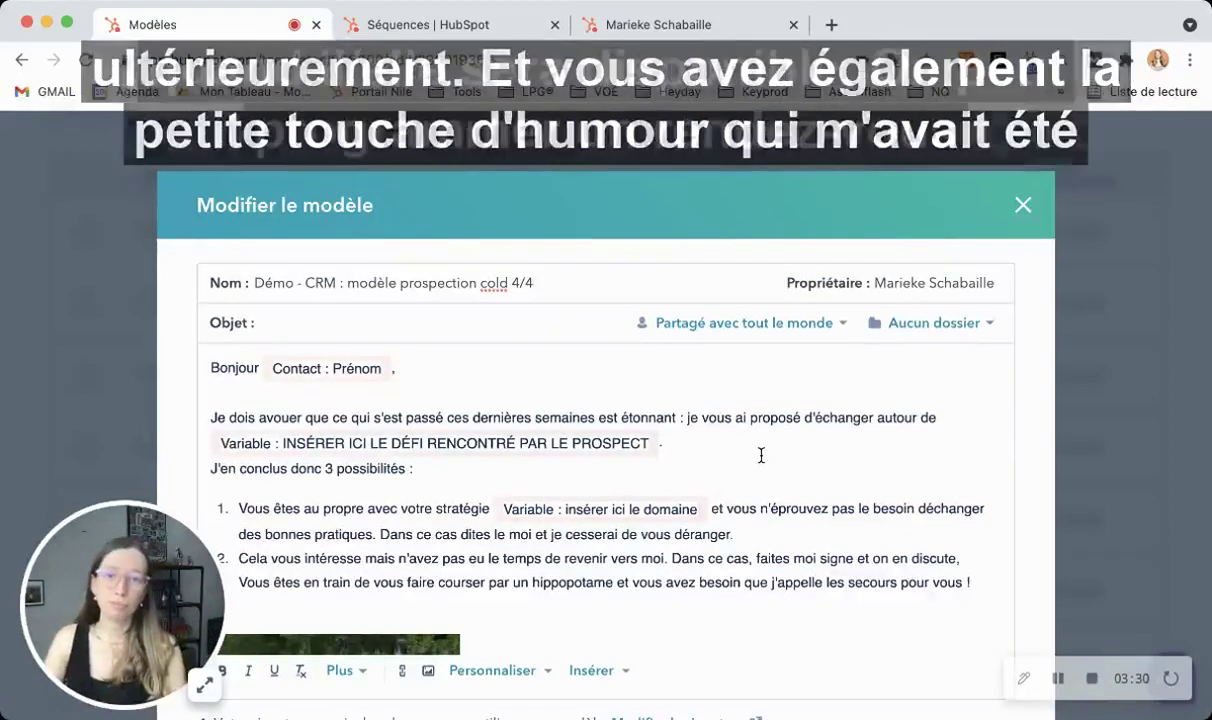
scroll(761, 455, down, 4)
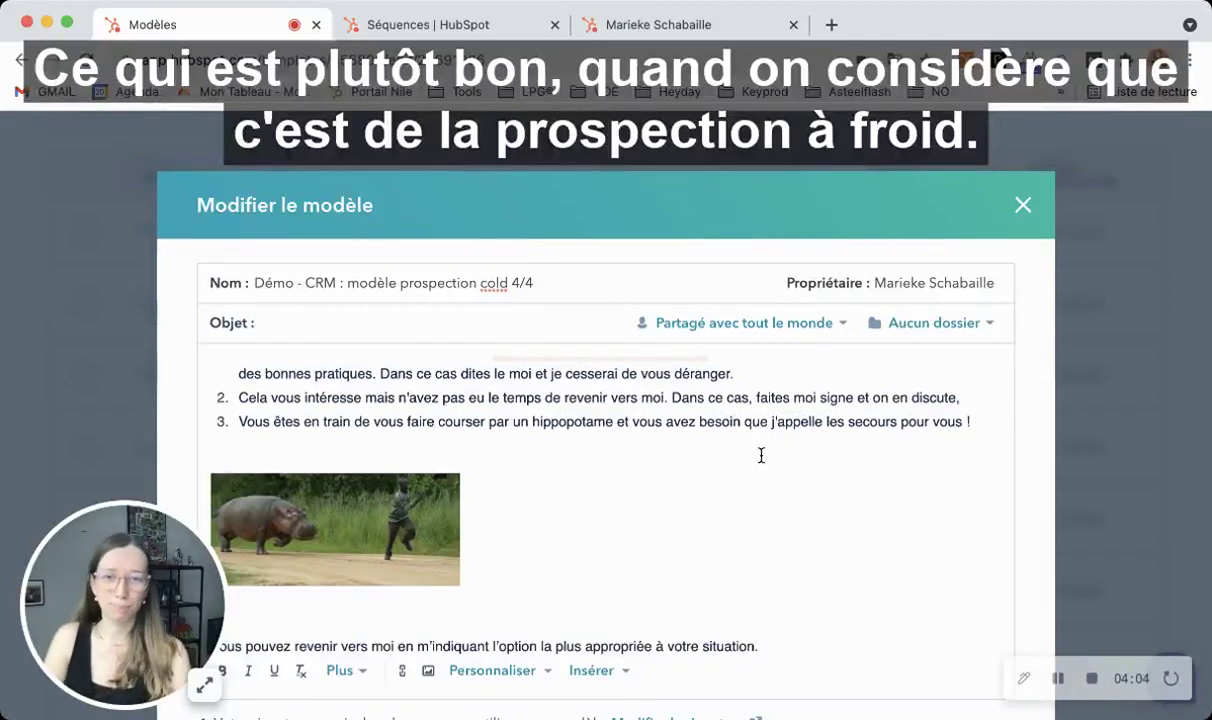
click(1021, 204)
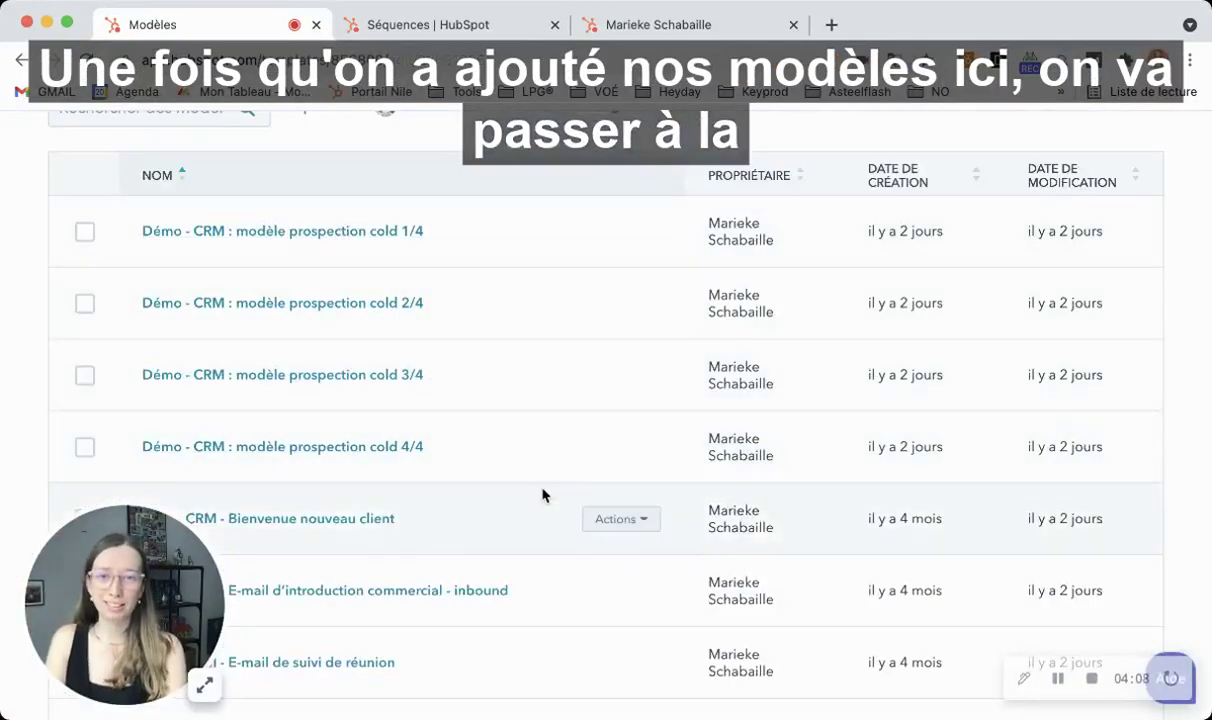
Step: Switch to the Séquences page, show its Gérer list, and filter the sequences by the account user as owner
scroll(541, 494, up, 3)
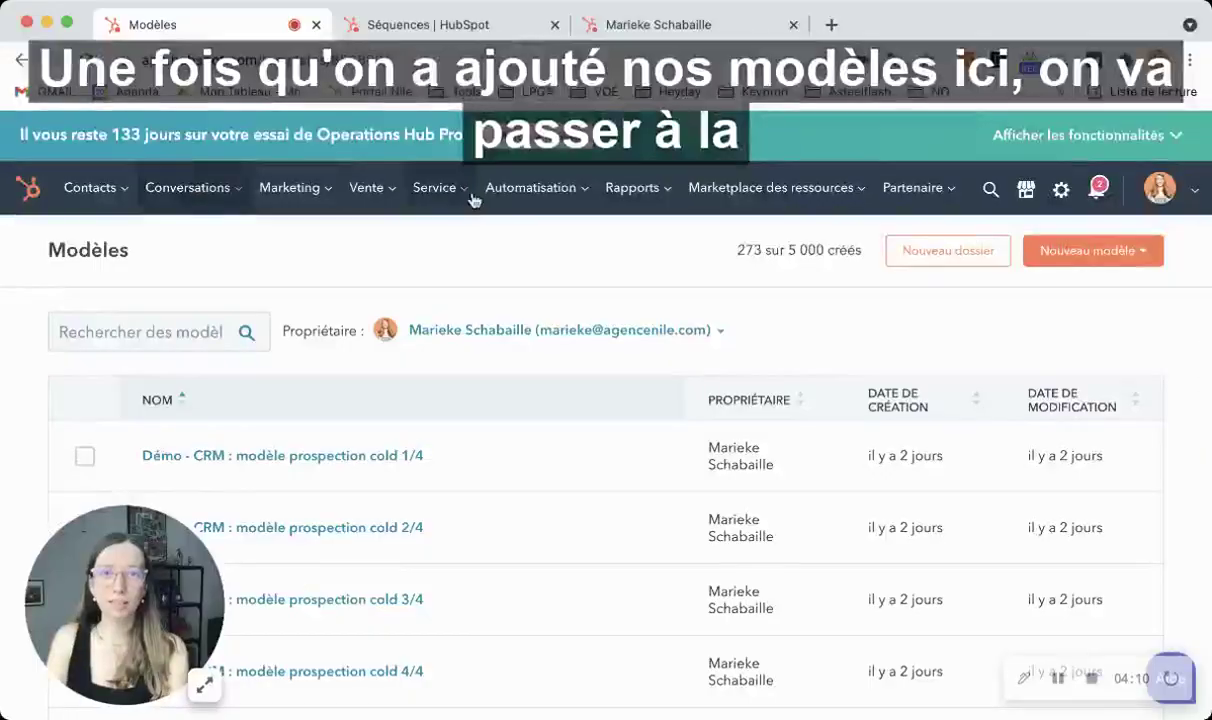
click(441, 24)
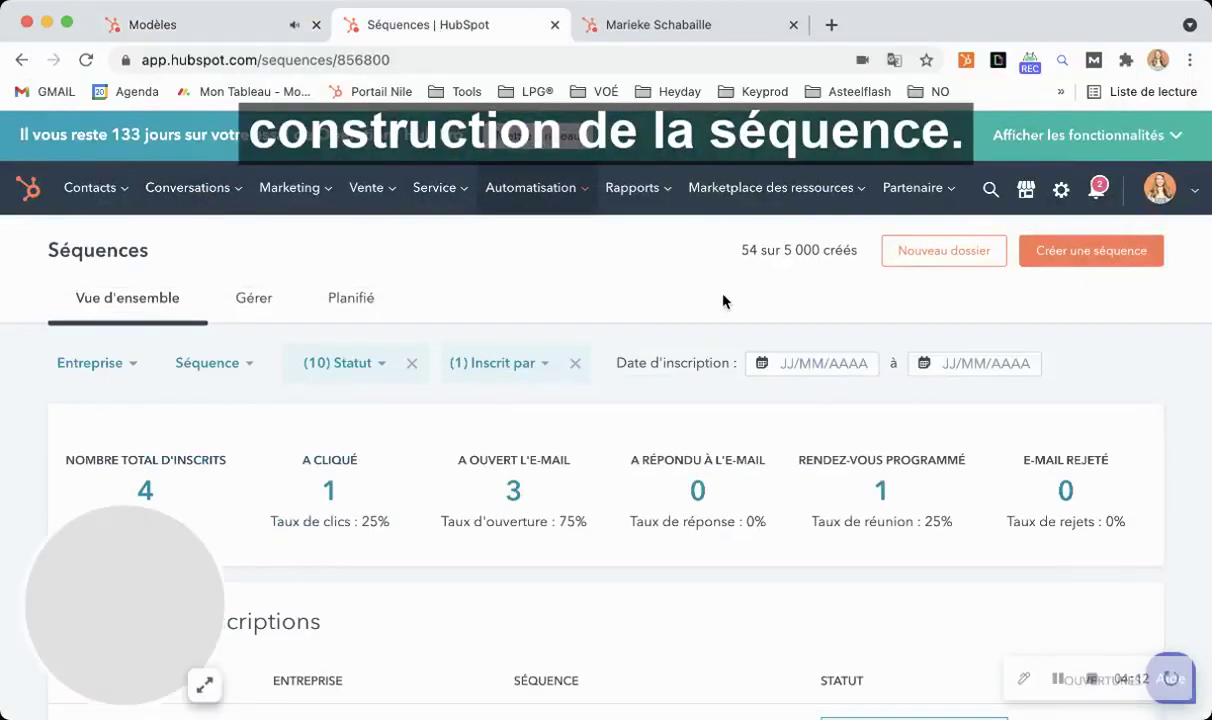
click(233, 310)
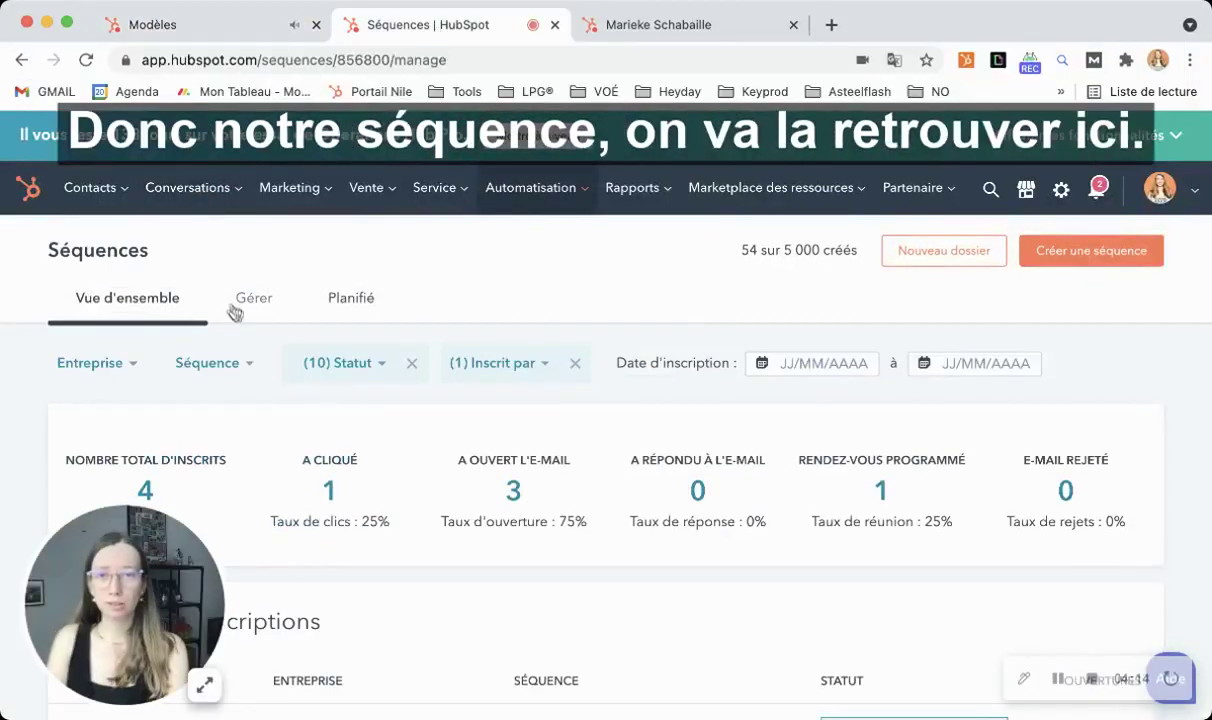
scroll(622, 400, down, 2)
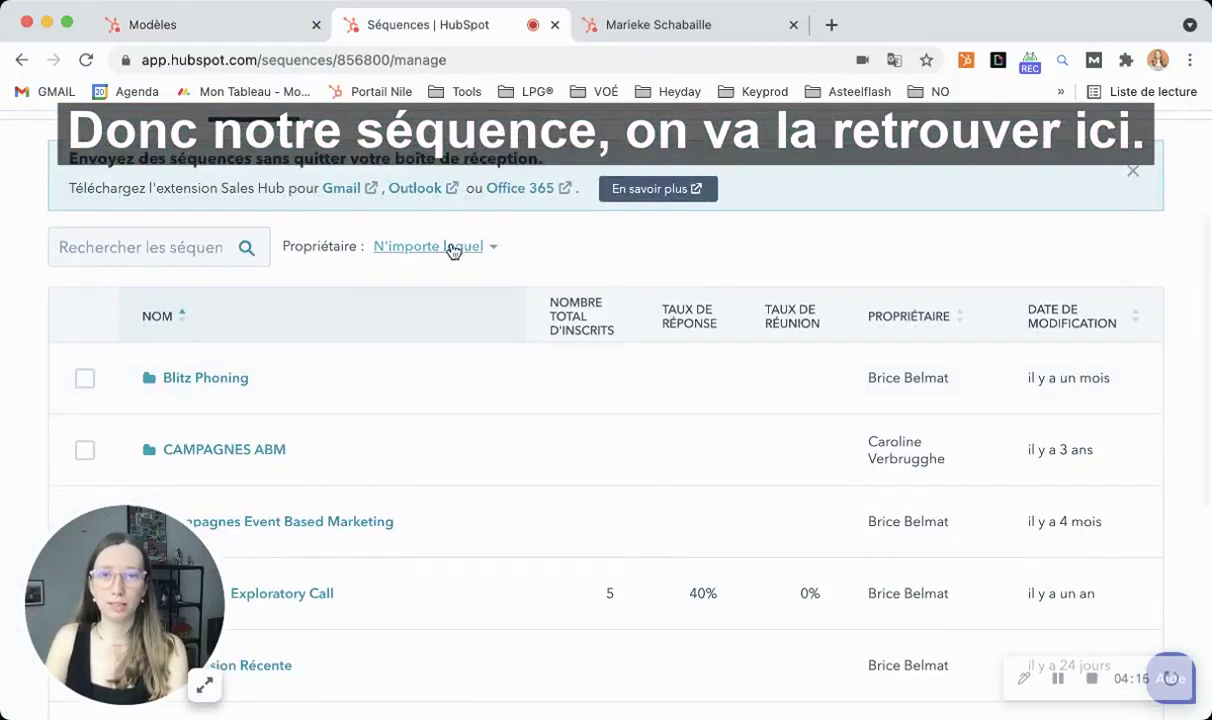
click(452, 251)
text(marieke)
click(460, 460)
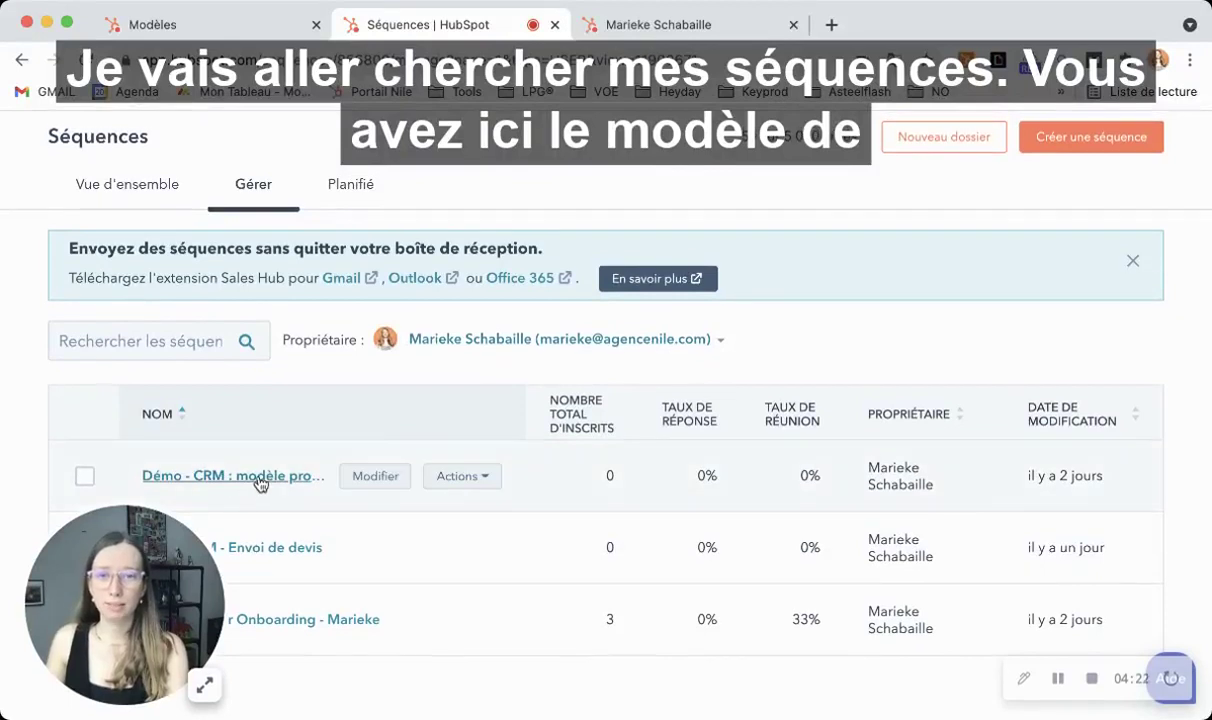
Step: Open the sequence "Démo - CRM : modèle prospection cold" for editing and expand the full text of its first automated e-mail
click(258, 478)
click(962, 280)
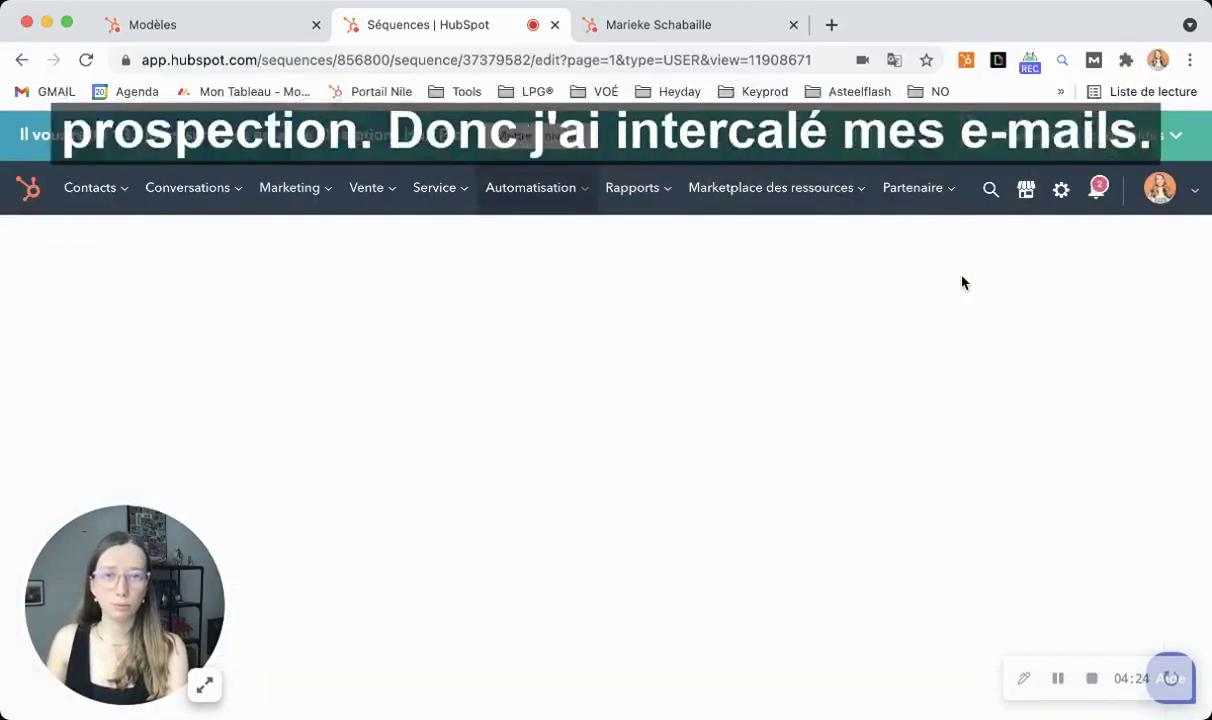
scroll(658, 571, down, 1)
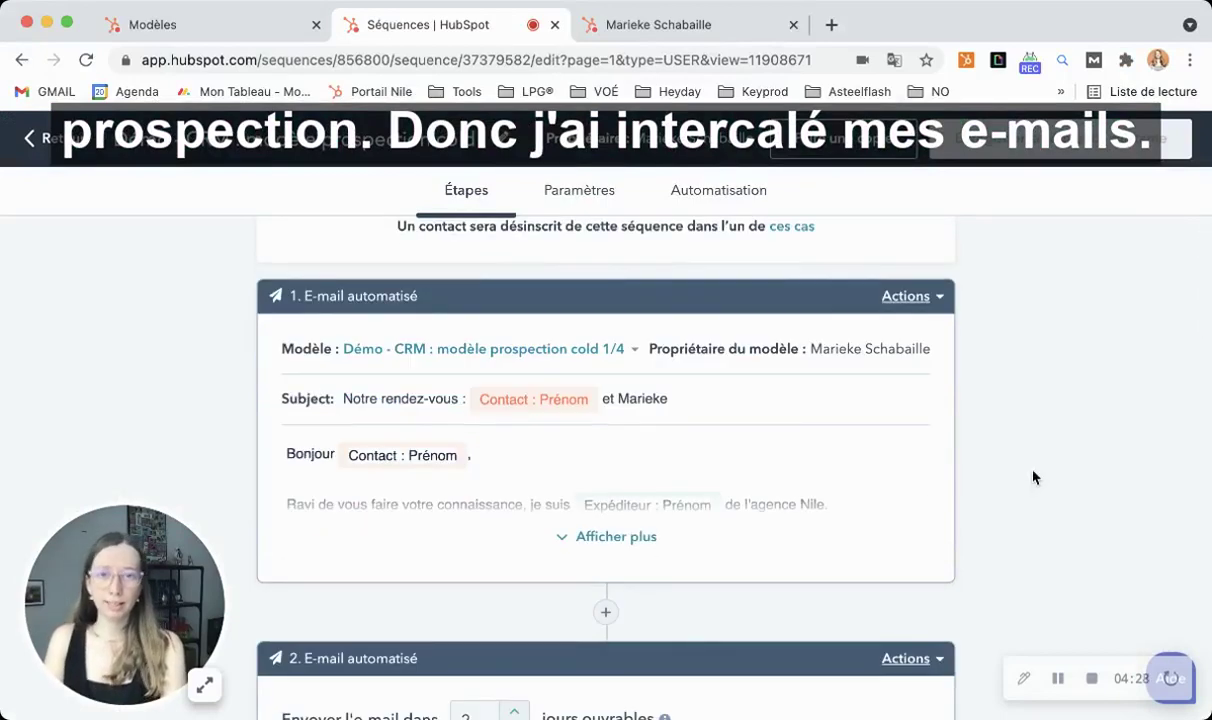
click(616, 536)
scroll(1163, 511, down, 5)
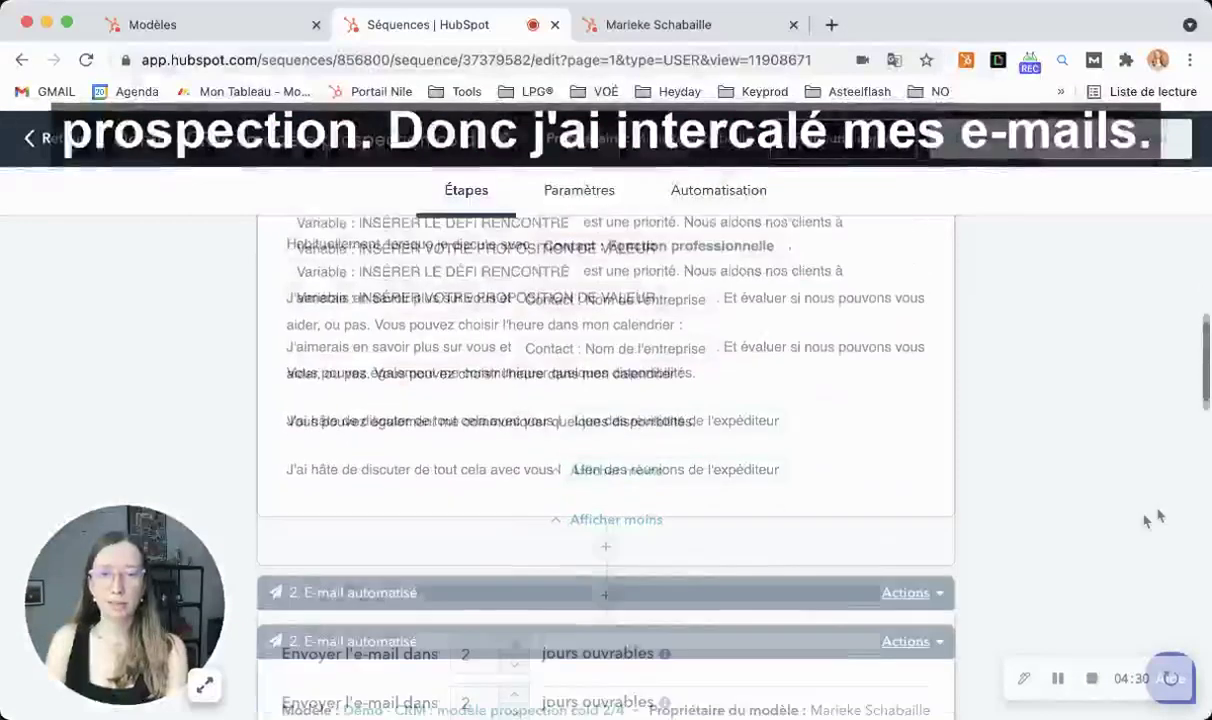
Step: Show the options for adding a step between the first and second automated e-mails, and close them without adding anything
scroll(1136, 506, up, 4)
scroll(573, 695, down, 2)
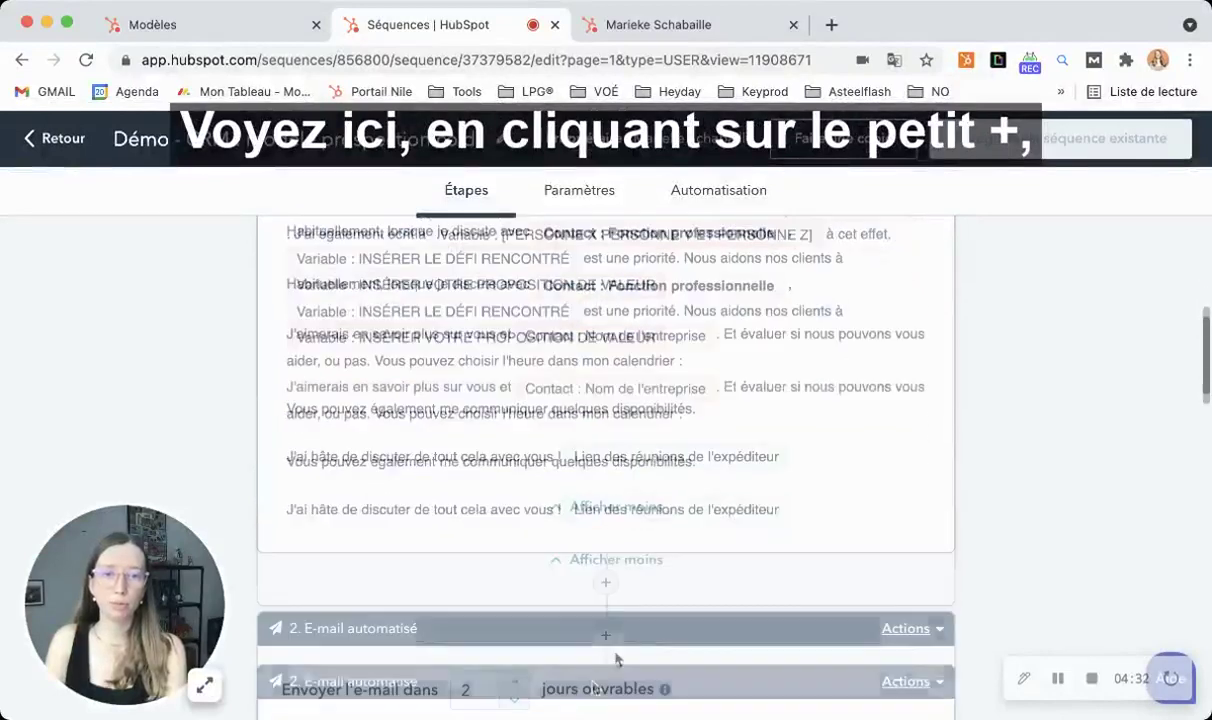
click(605, 582)
click(925, 240)
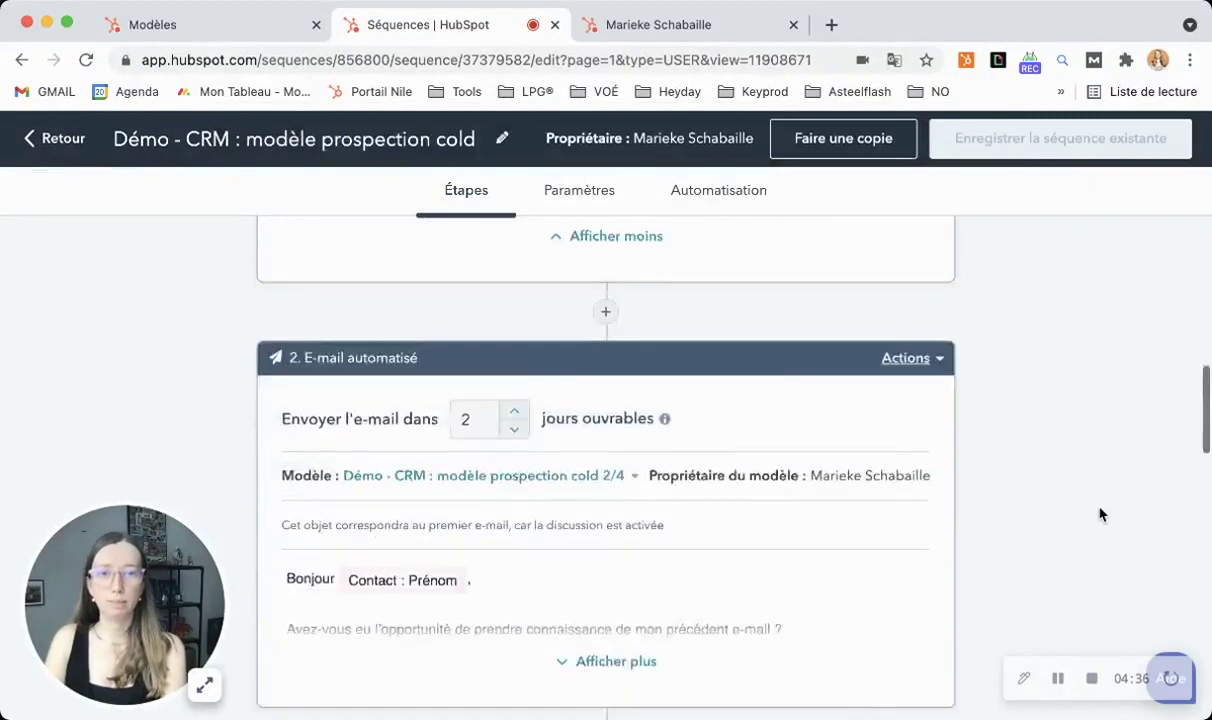
Step: Expand the second automated e-mail and review the sequence's call task and the delays and templates of its remaining e-mails
click(580, 512)
scroll(1037, 514, down, 4)
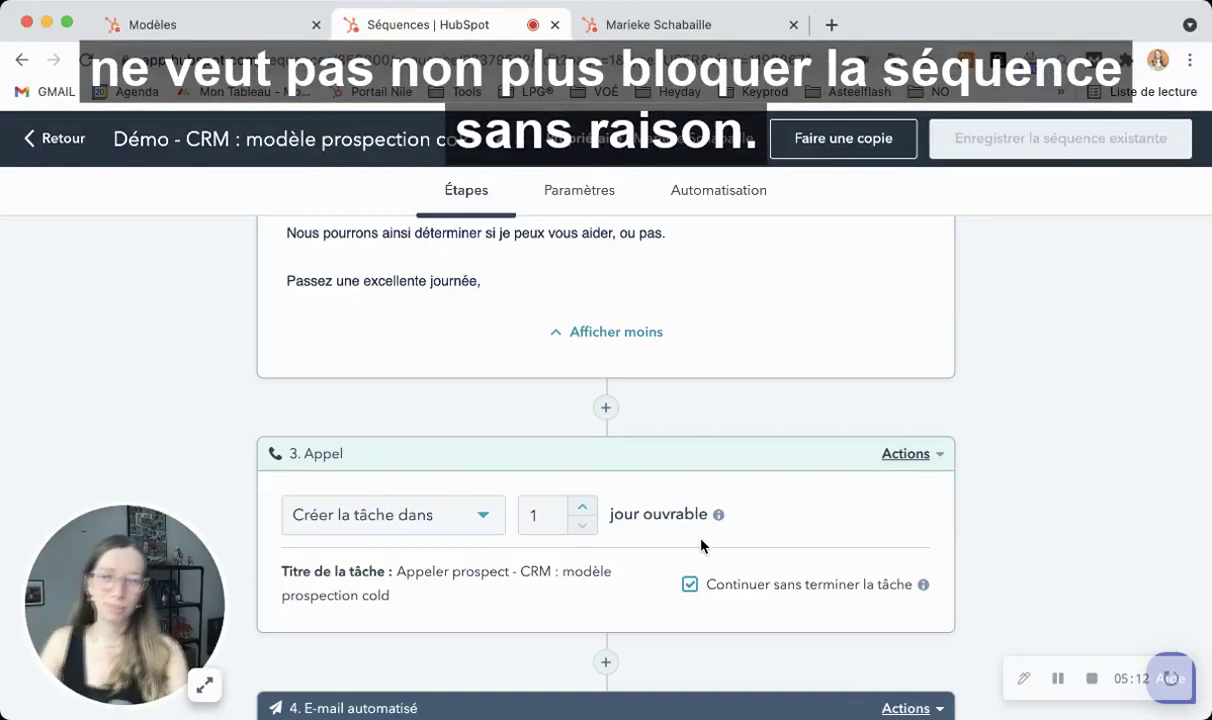
scroll(866, 546, down, 7)
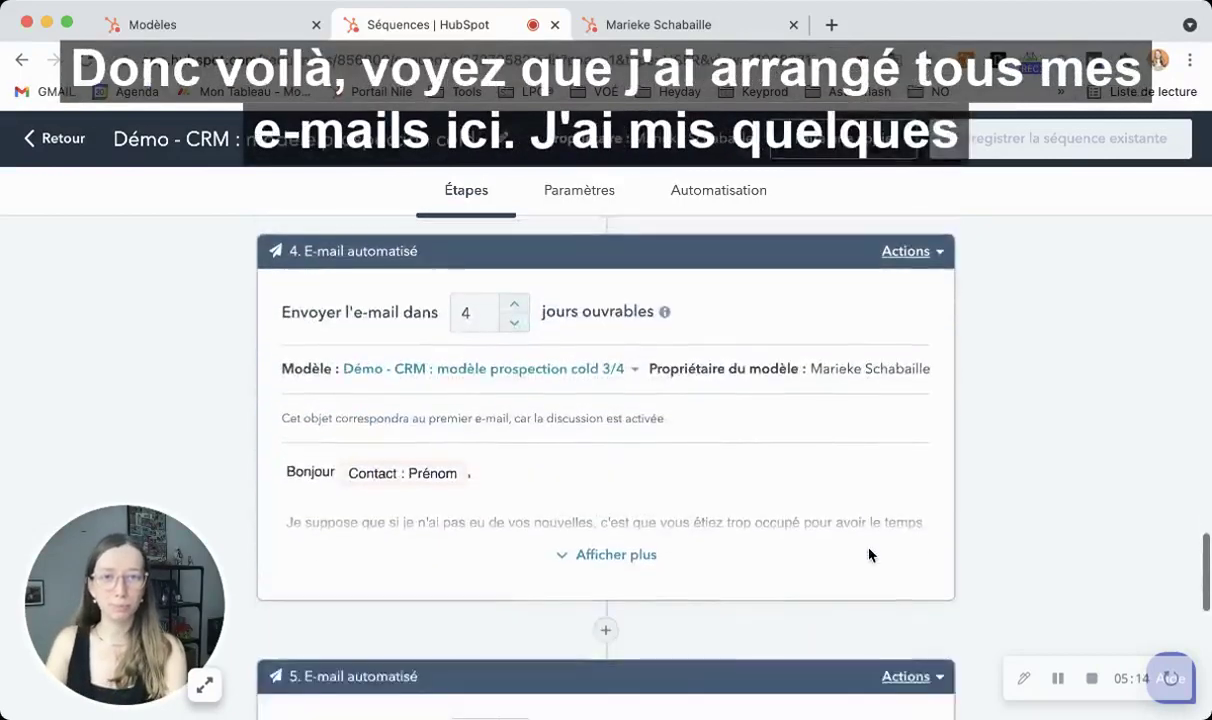
scroll(866, 552, down, 3)
scroll(1204, 481, up, 4)
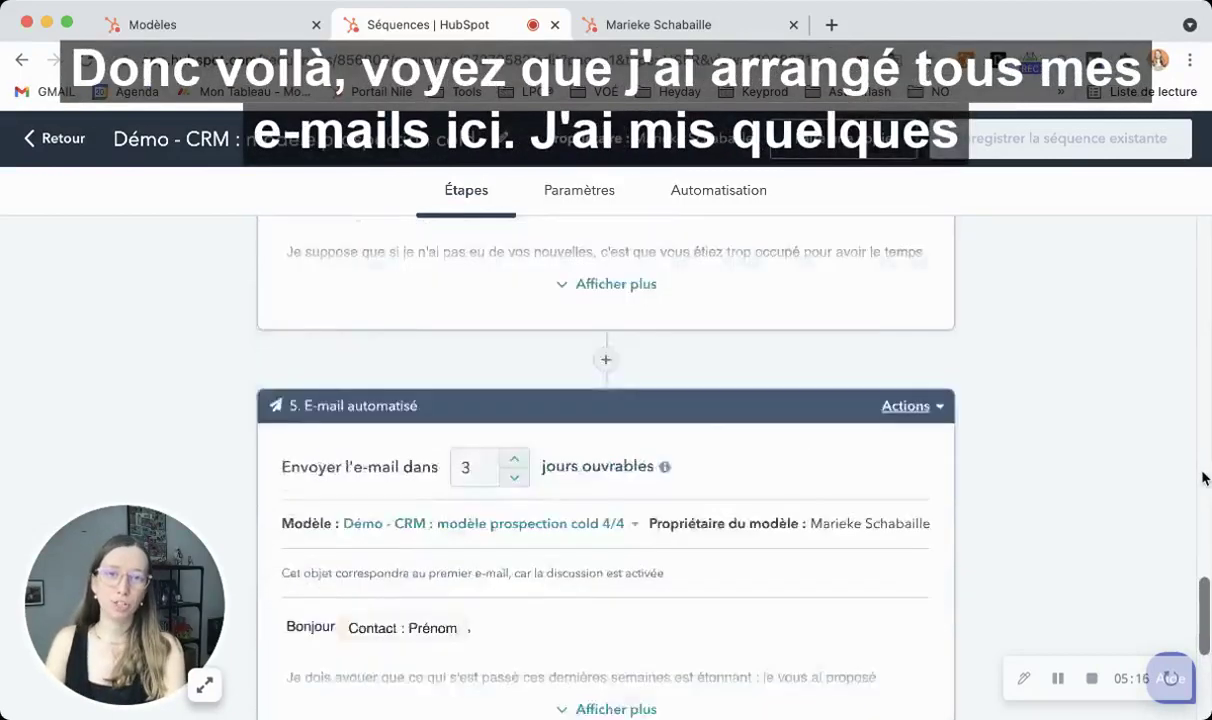
Step: Review the delays of the sequence's fourth and fifth automated e-mails and the settings of its closing to-do task
scroll(1200, 484, up, 2)
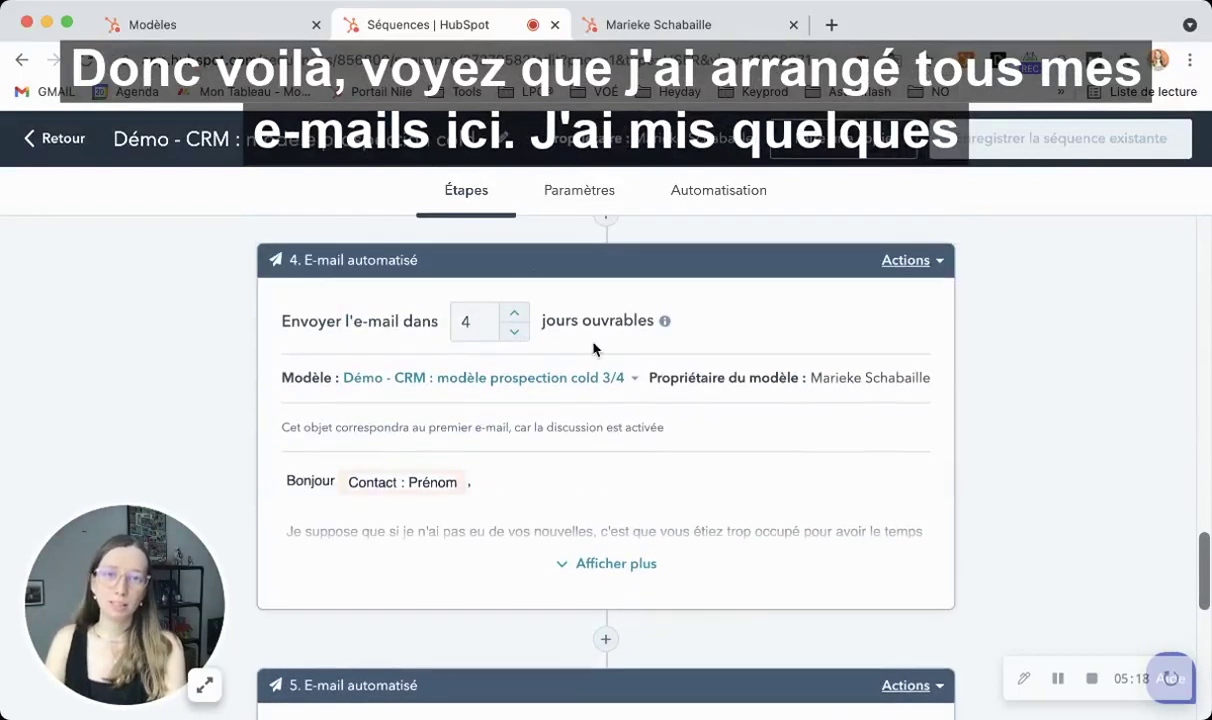
scroll(987, 530, down, 4)
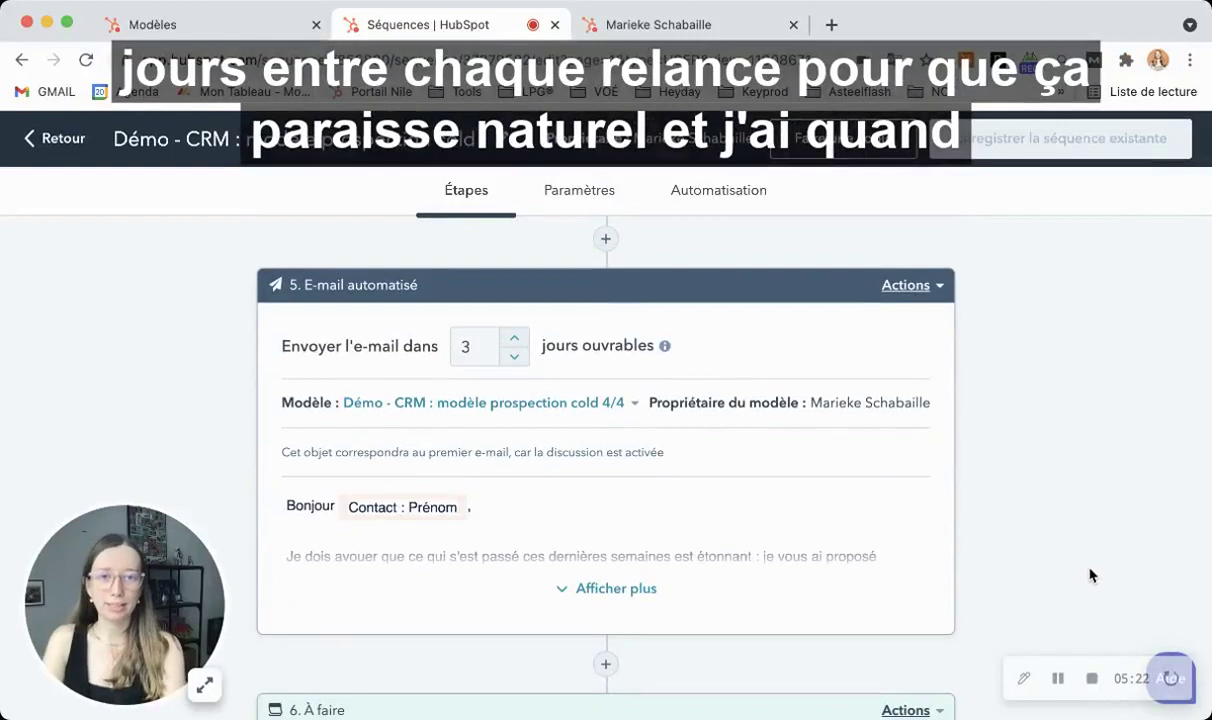
scroll(1090, 575, down, 3)
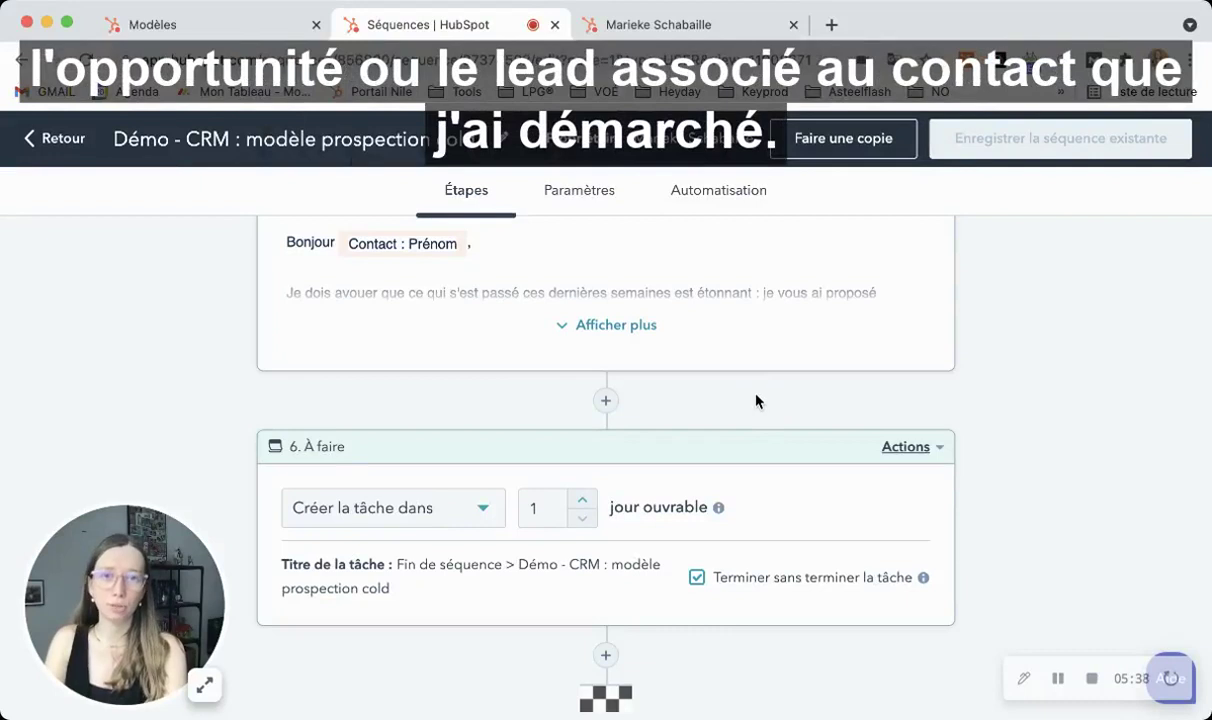
Step: Switch to the contact's record, start a new e-mail and choose the sequence "Démo - CRM : modèle prospection cold" for it
click(640, 25)
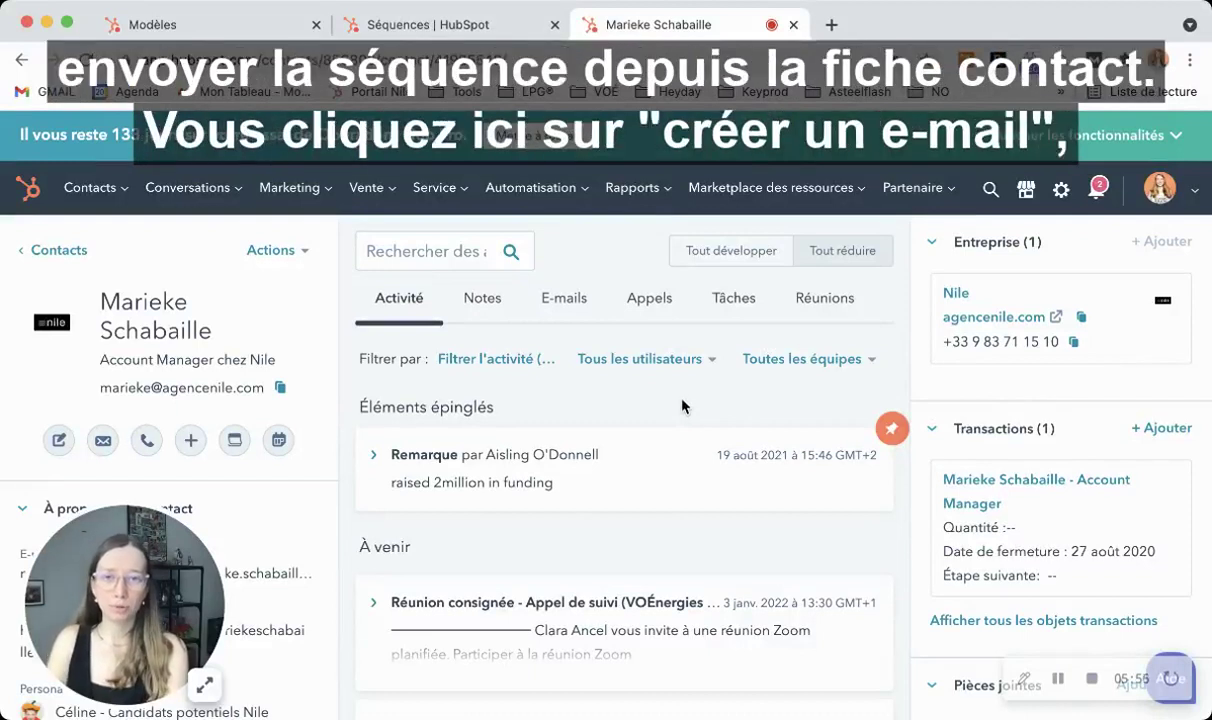
click(103, 441)
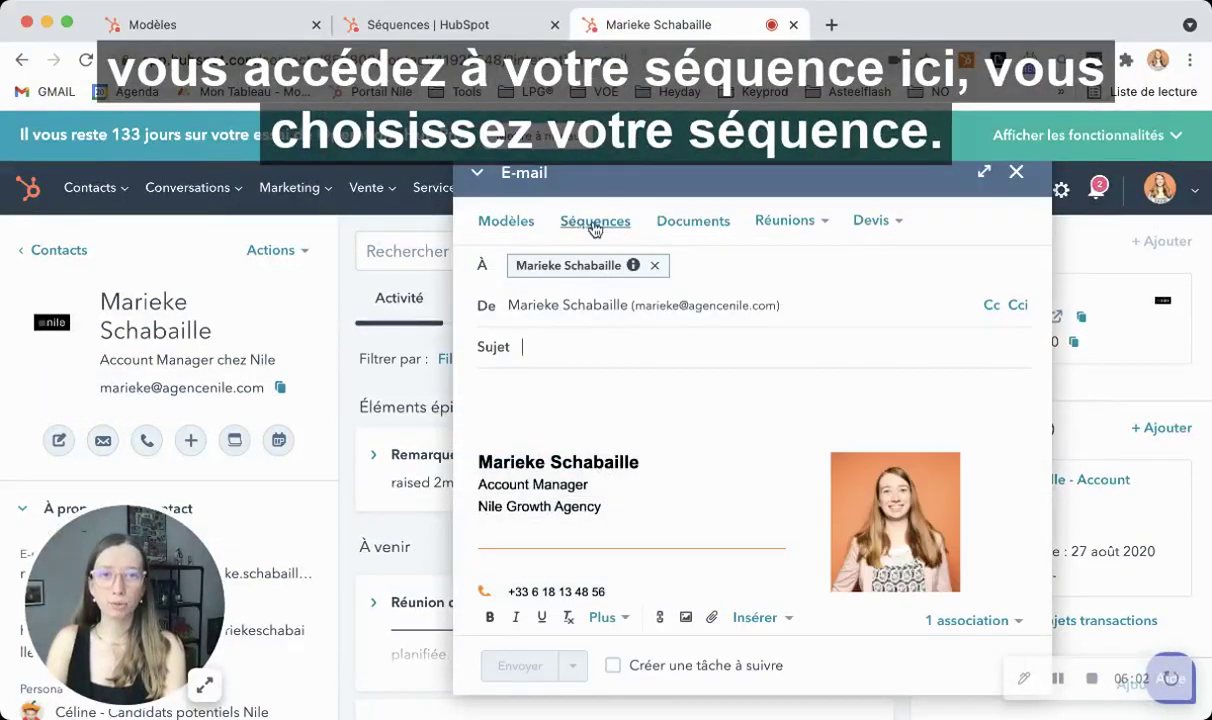
click(585, 227)
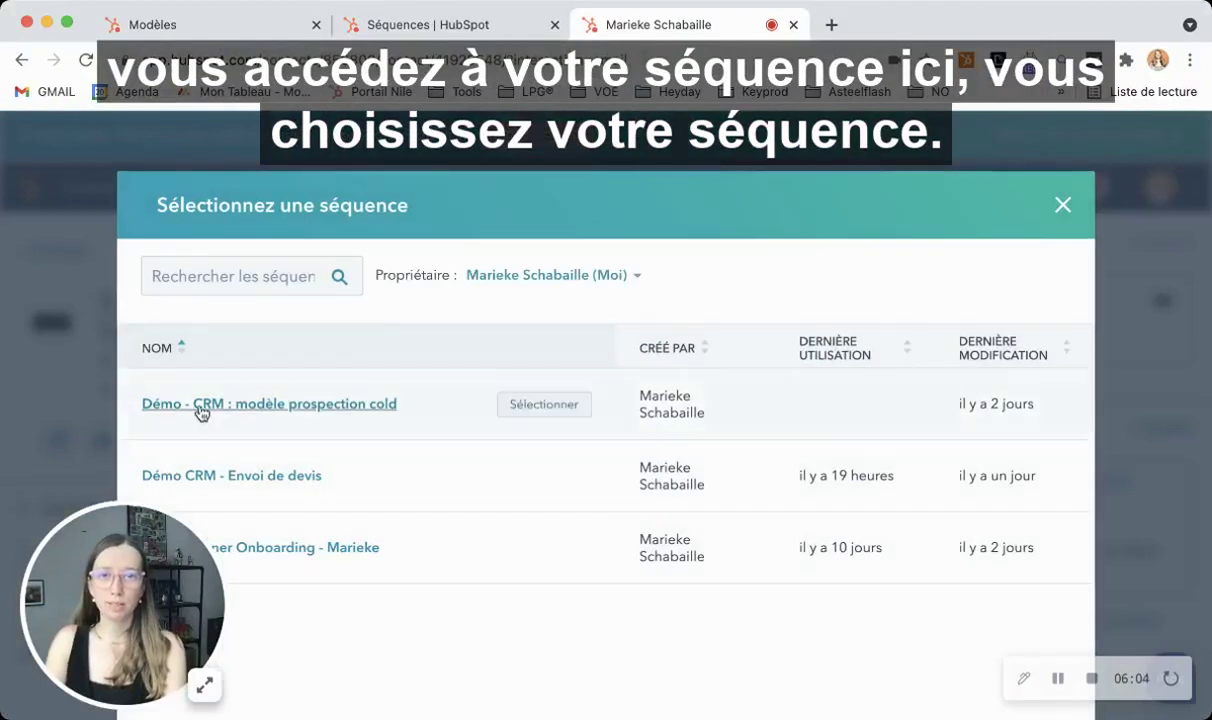
click(370, 406)
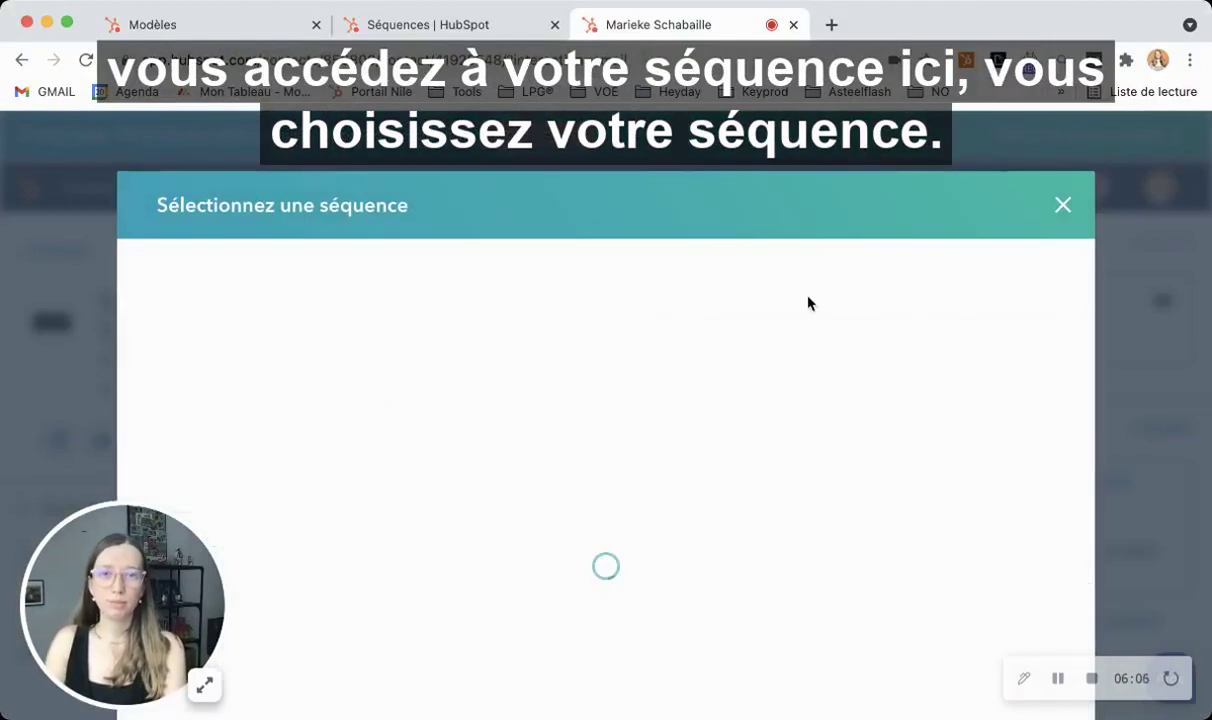
Step: Examine the list of missing contact information and the unfilled variables in the first automated e-mail, from its subject to its signature
scroll(790, 315, down, 2)
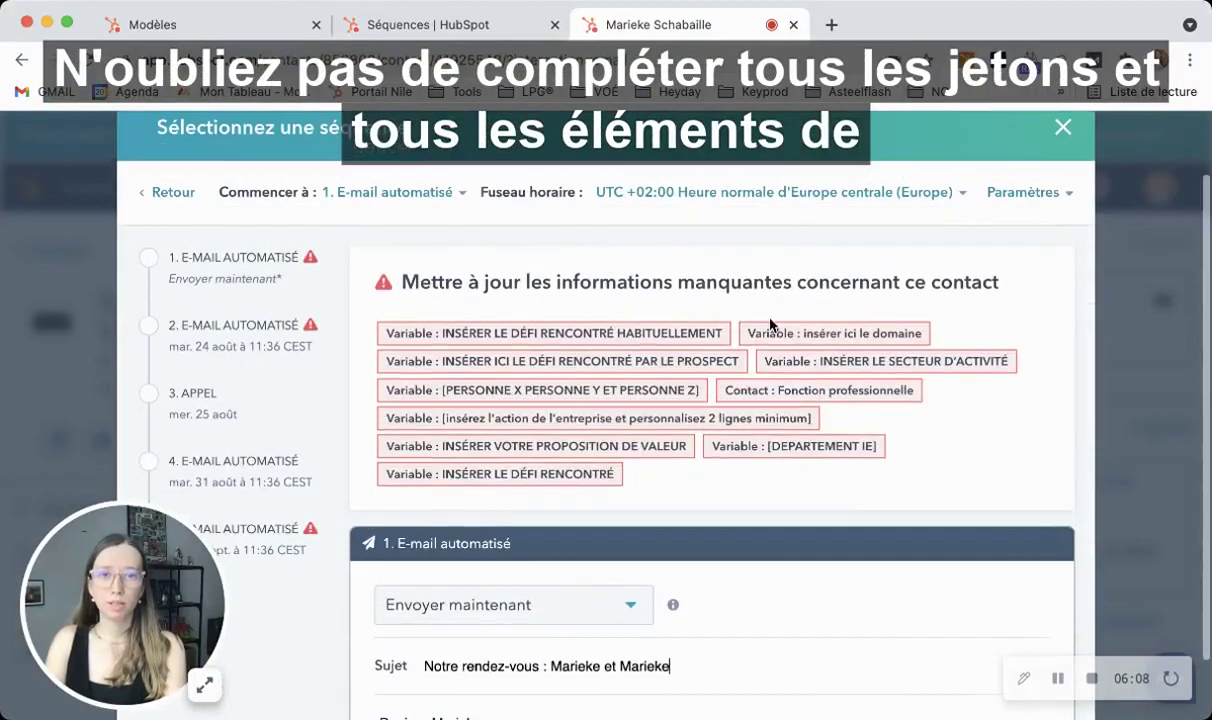
scroll(814, 495, down, 5)
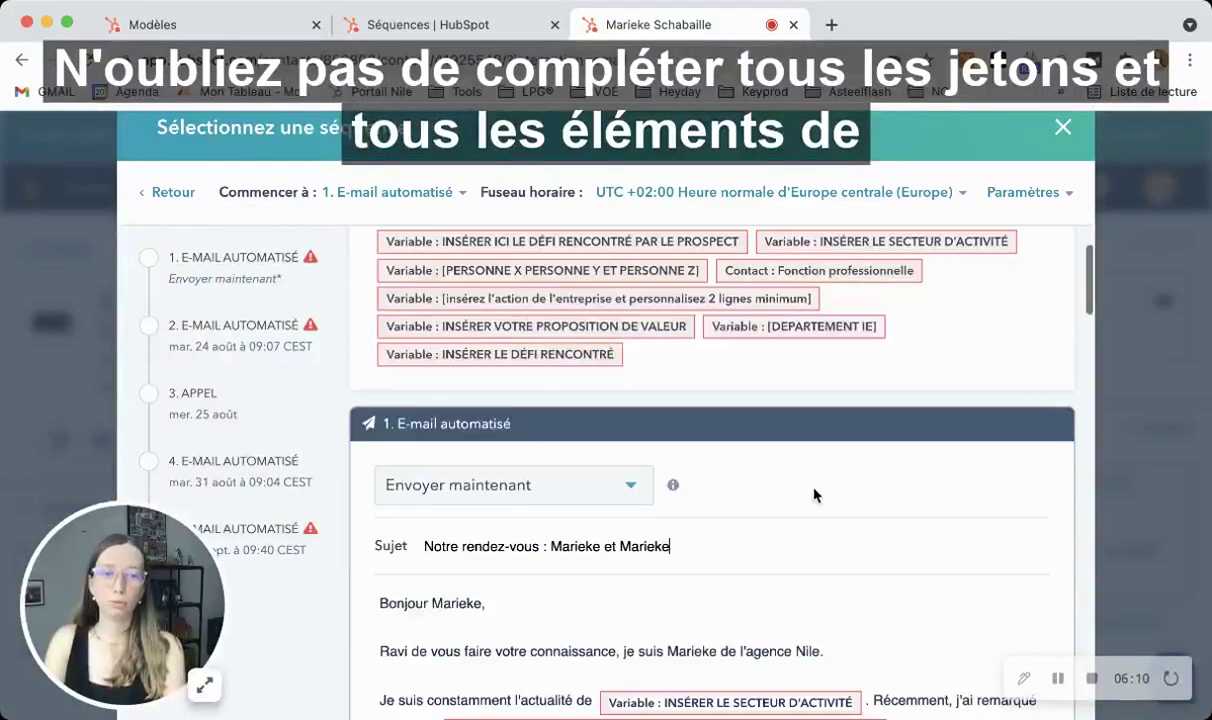
scroll(814, 500, down, 3)
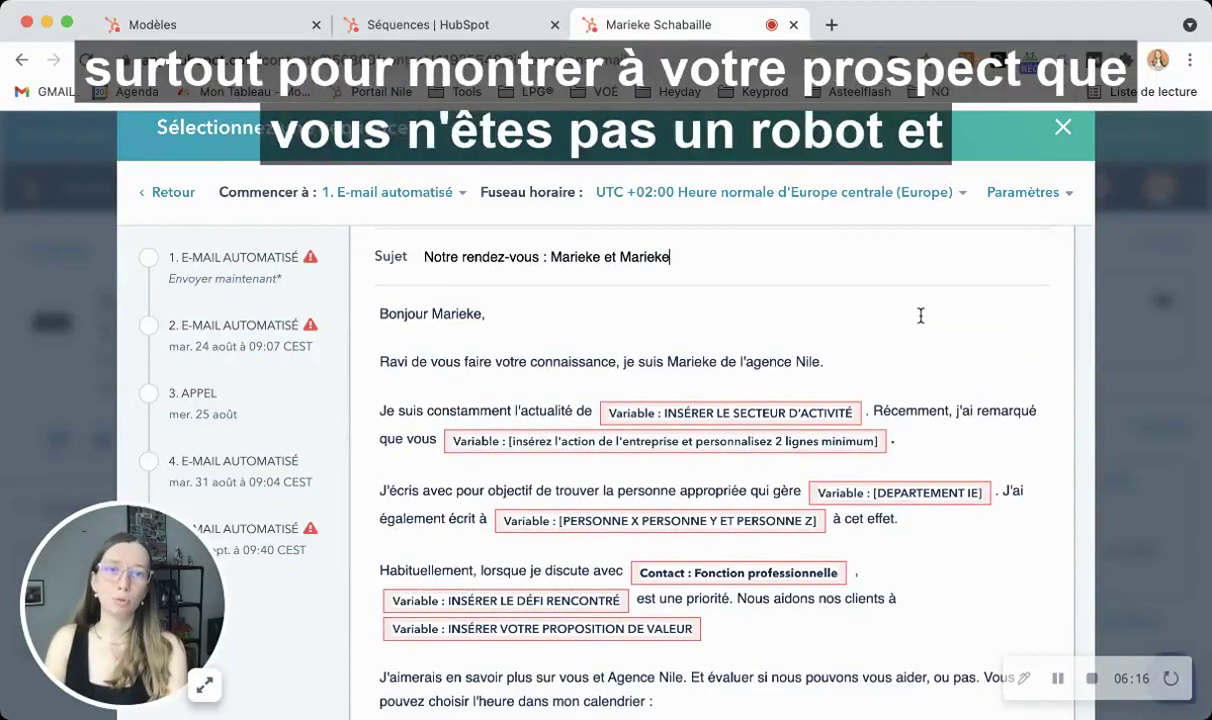
scroll(920, 315, down, 5)
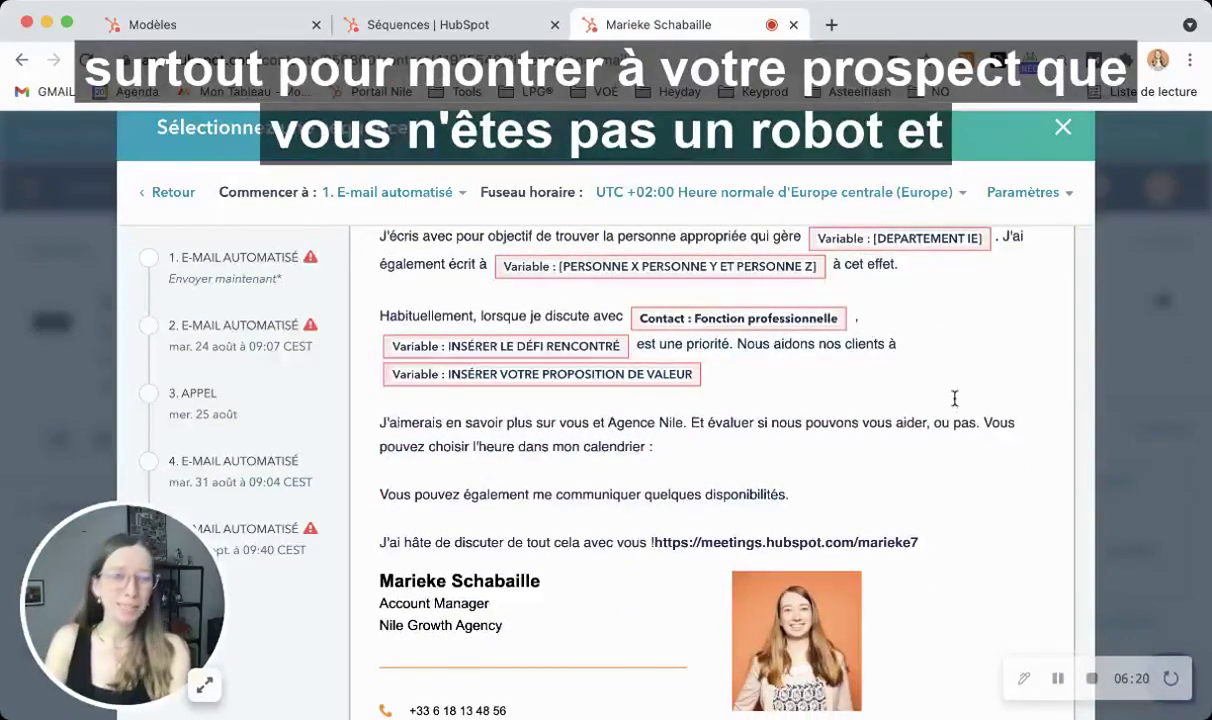
scroll(956, 398, down, 1)
scroll(1087, 447, down, 8)
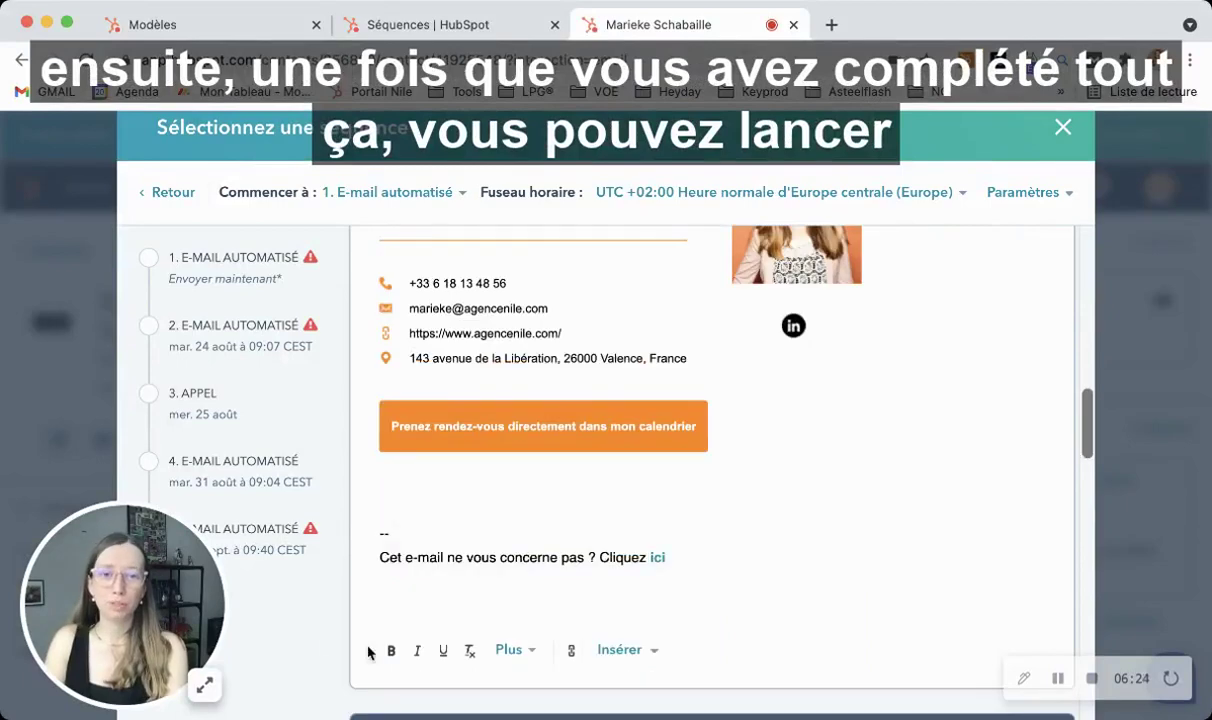
scroll(1065, 380, up, 7)
scroll(1065, 380, up, 10)
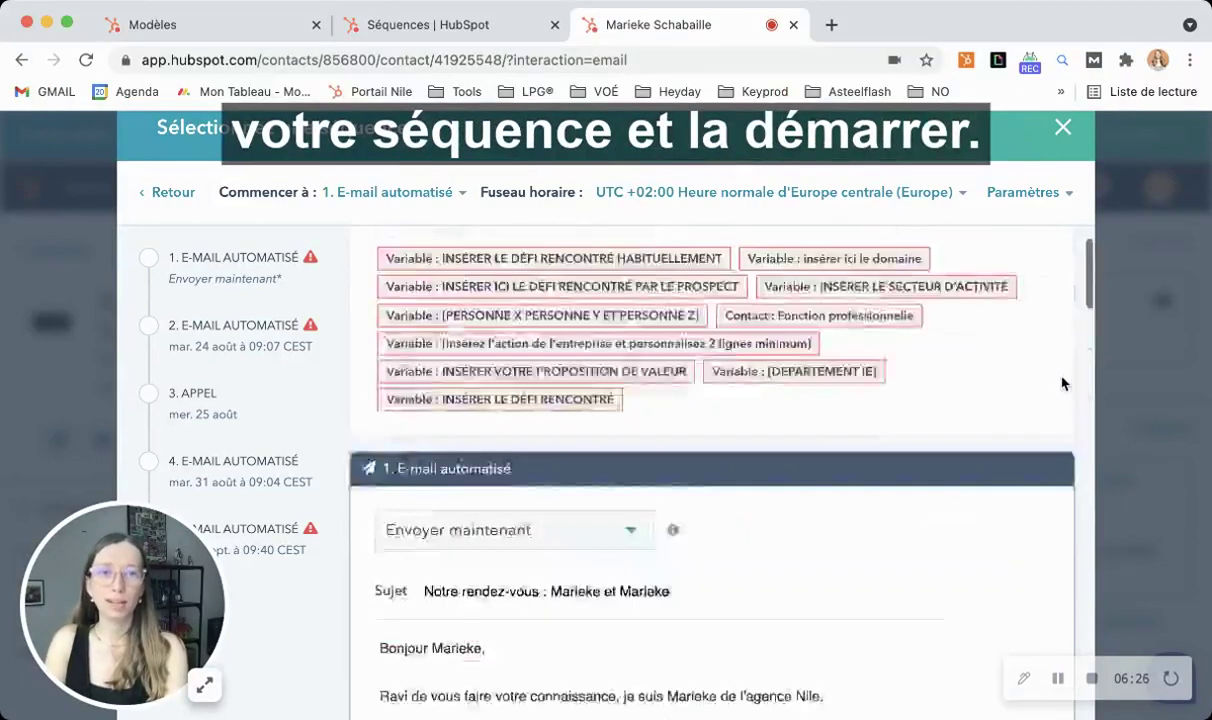